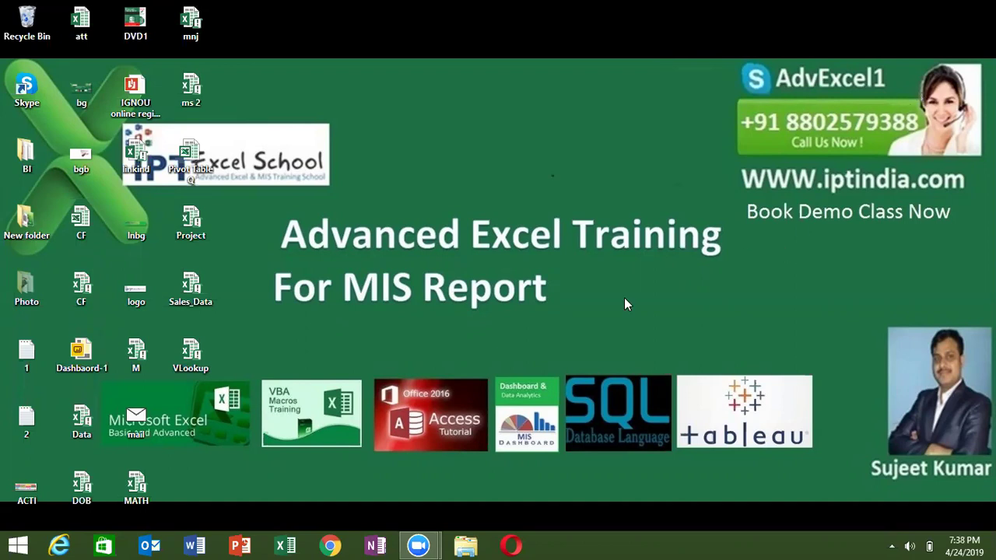
Step: Launch Excel, create a Personal Monthly Budget workbook, and discard the recovered files
left_click(294, 536)
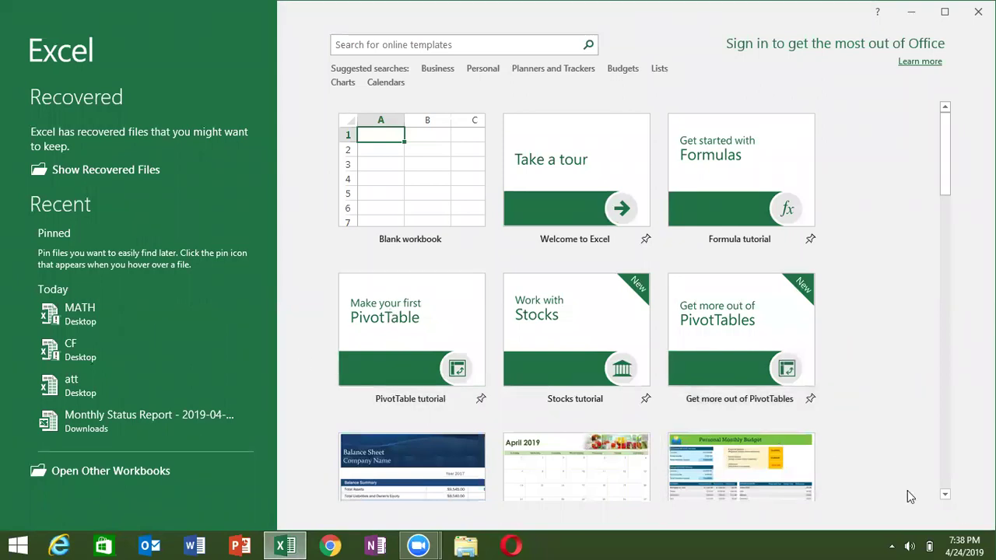
double_click(792, 473)
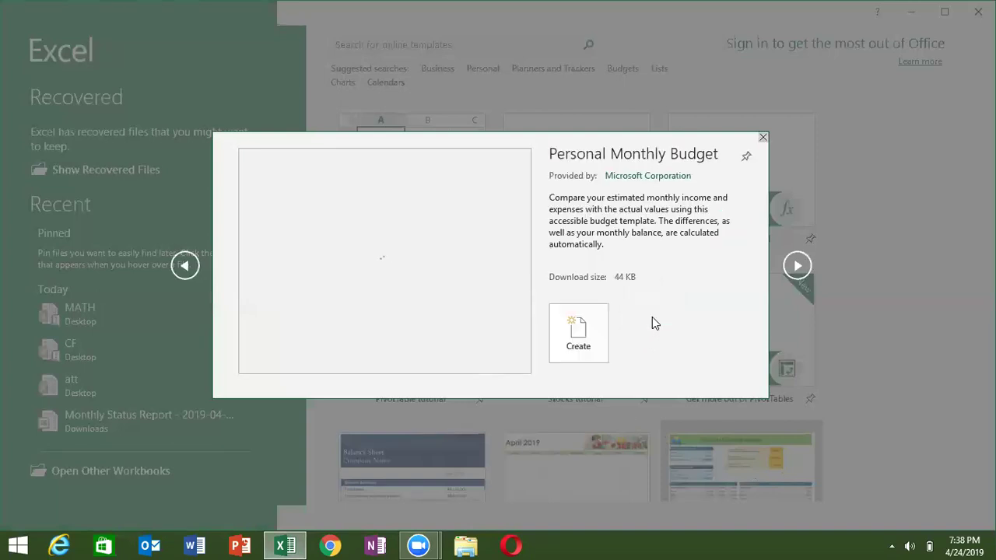
left_click(571, 332)
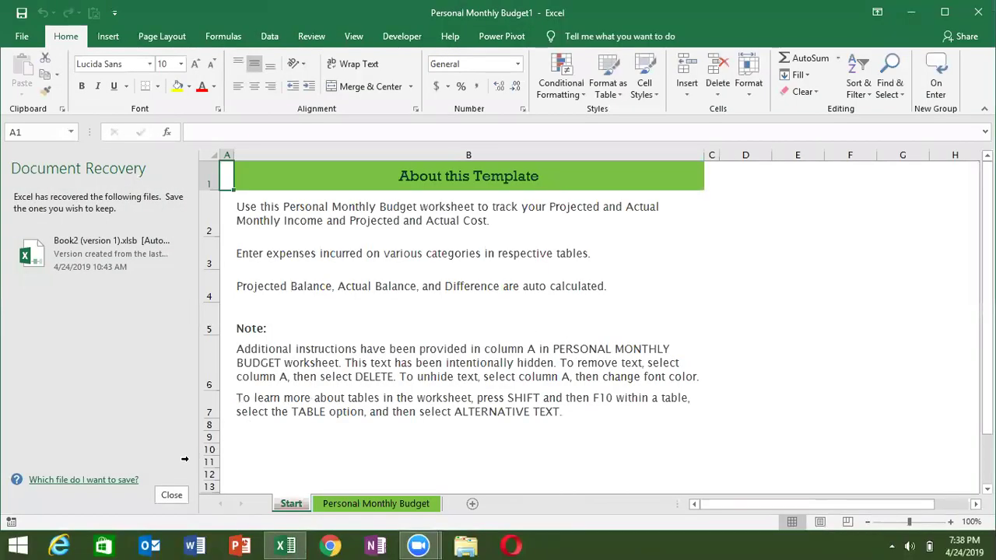
left_click(171, 495)
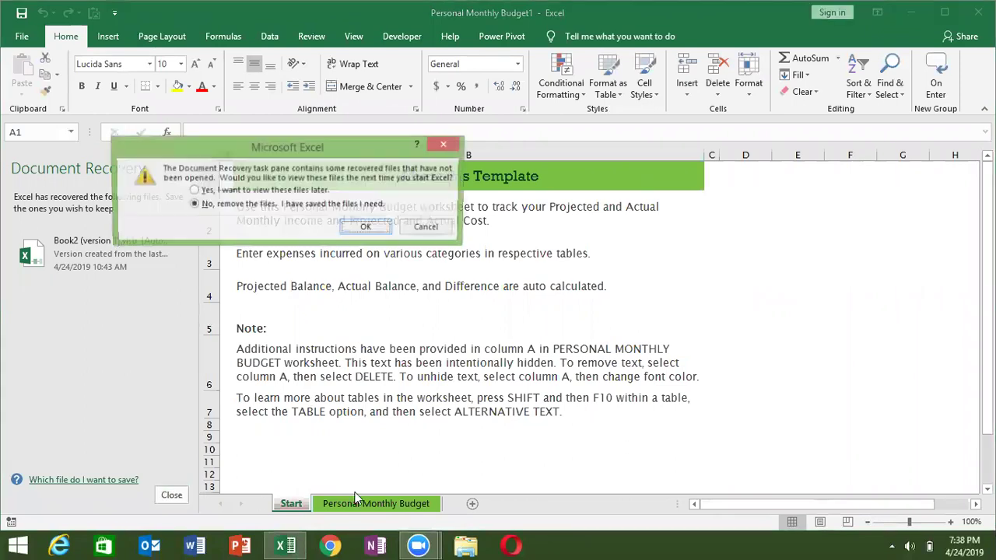
left_click(366, 227)
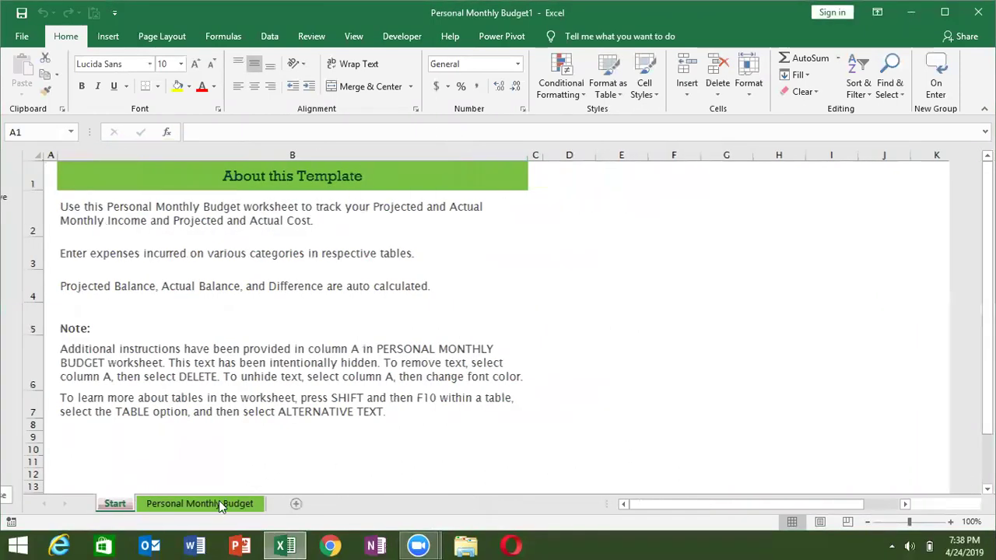
Step: Switch to the Personal Monthly Budget sheet and step through its balance, housing and personal care tables
left_click(219, 502)
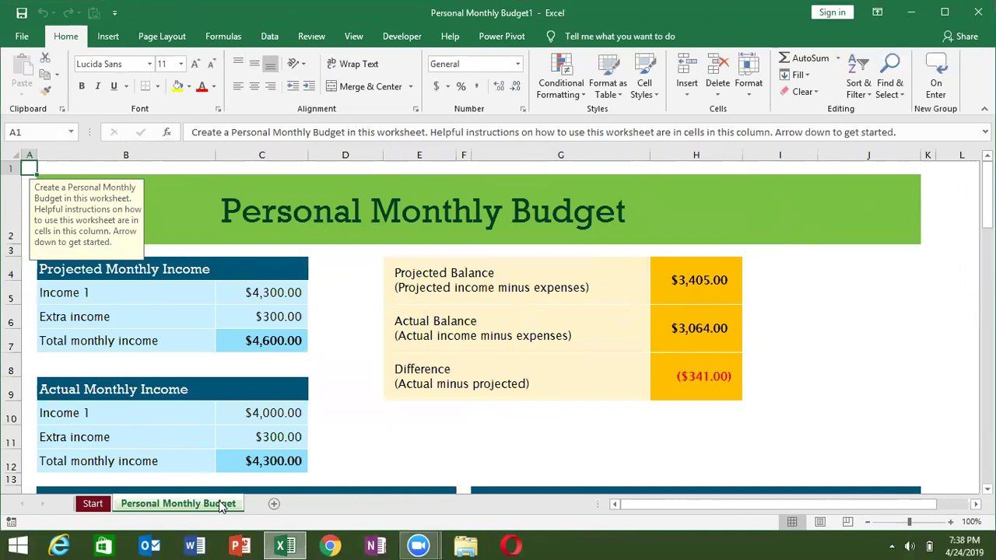
key("Right")
key("Right")
key("Right")
key("Right")
key("Down")
key("Down")
key("Down")
key("Down")
key("Down")
key("Down")
key("Down")
key("Down")
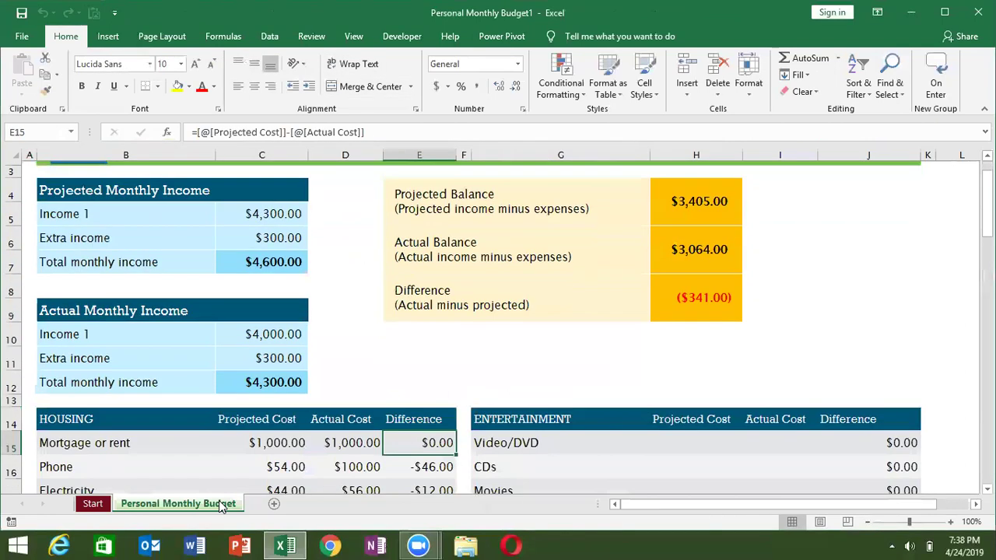
key("Down")
key("Down")
key("Down")
key("Down")
key("Down")
key("Down")
key("Down")
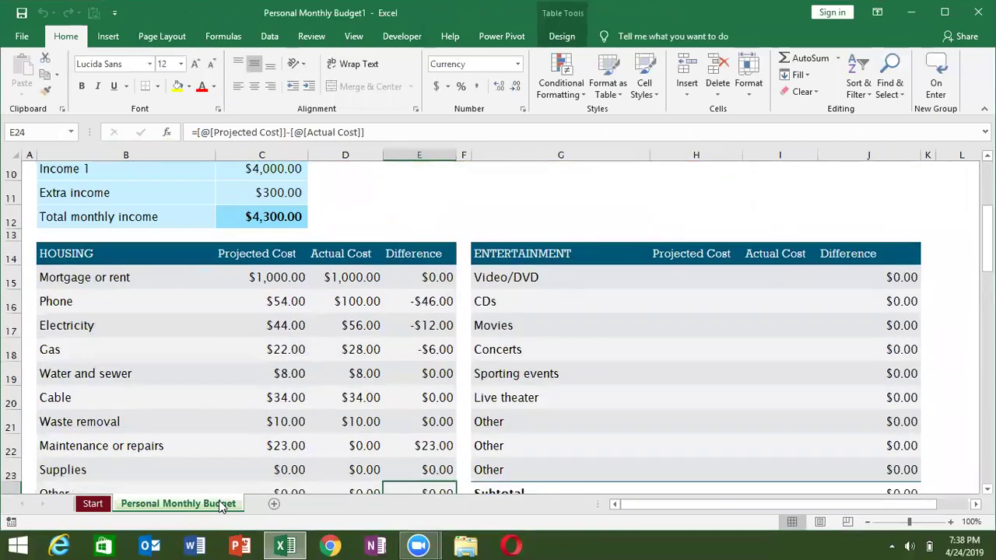
key("Down")
key("Down")
key("Down")
key("Down")
key("Down")
key("Down")
key("Down")
key("Down")
key("Down")
key("Down")
key("Down")
key("Down")
key("Down")
key("Down")
key("Down")
key("Down")
key("Down")
key("Down")
key("Down")
key("Down")
key("Down")
key("Down")
key("Down")
key("Down")
key("Down")
key("Down")
key("Down")
key("Down")
key("Down")
key("Down")
key("Down")
key("Down")
key("Down")
key("Down")
key("Down")
key("Down")
key("Down")
key("Down")
key("Down")
key("Down")
key("Down")
key("Down")
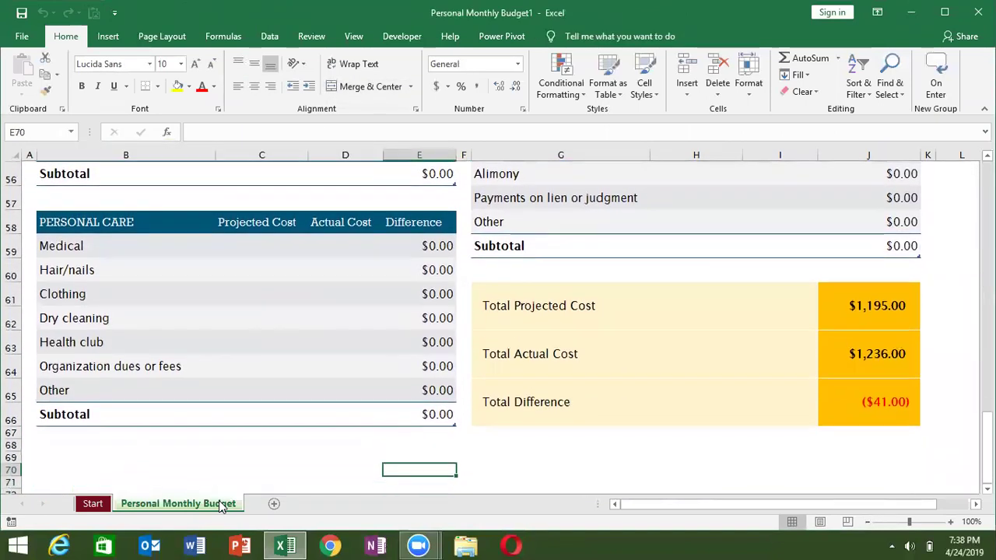
key("Down")
key("Down")
key("Down")
key("Down")
key("Down")
key("Down")
key("Down")
key("Up")
key("Up")
key("Up")
key("Up")
key("Up")
key("Up")
key("Up")
key("Up")
key("Up")
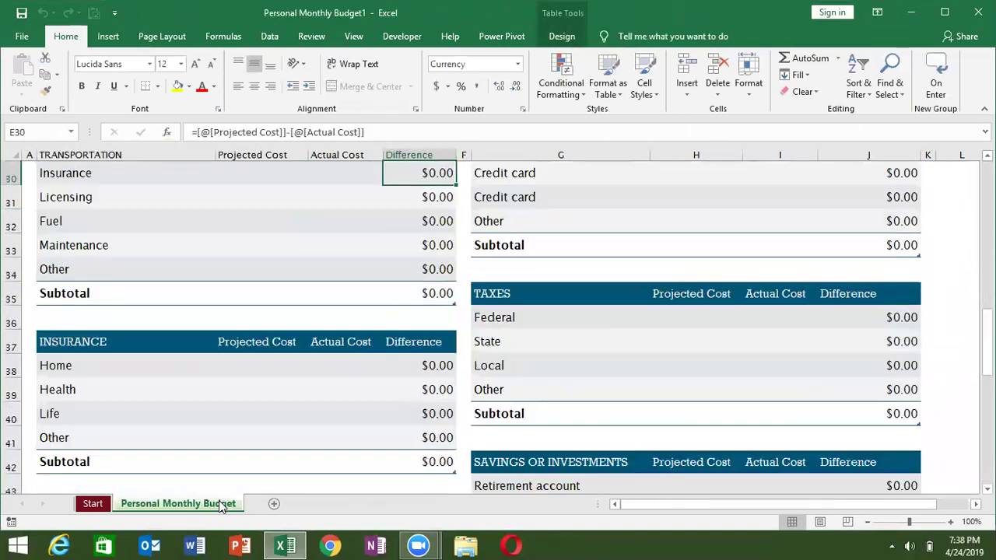
key("Up")
key("Up")
key("Up")
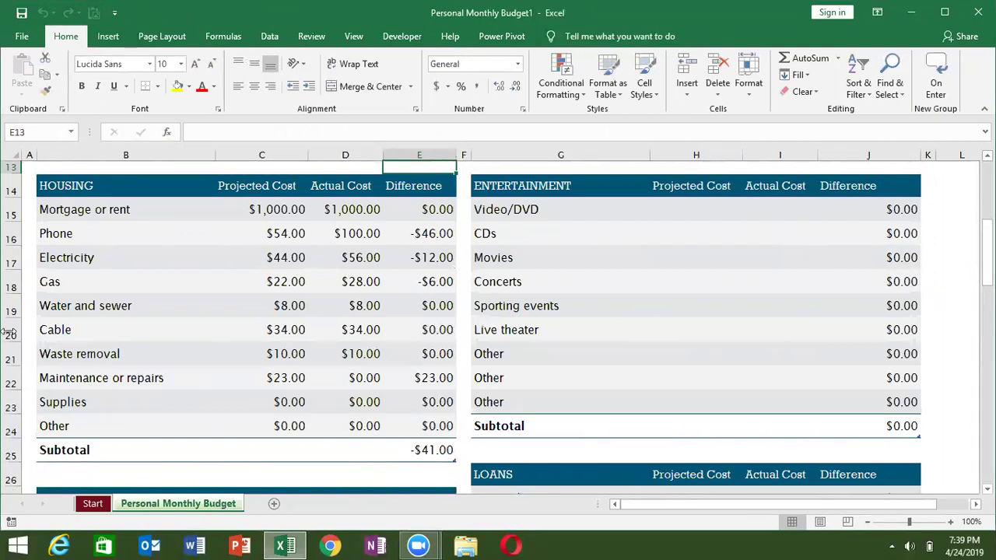
Step: Create a new workbook from the Seasonal photo calendar template, showing January 2019
left_click(23, 41)
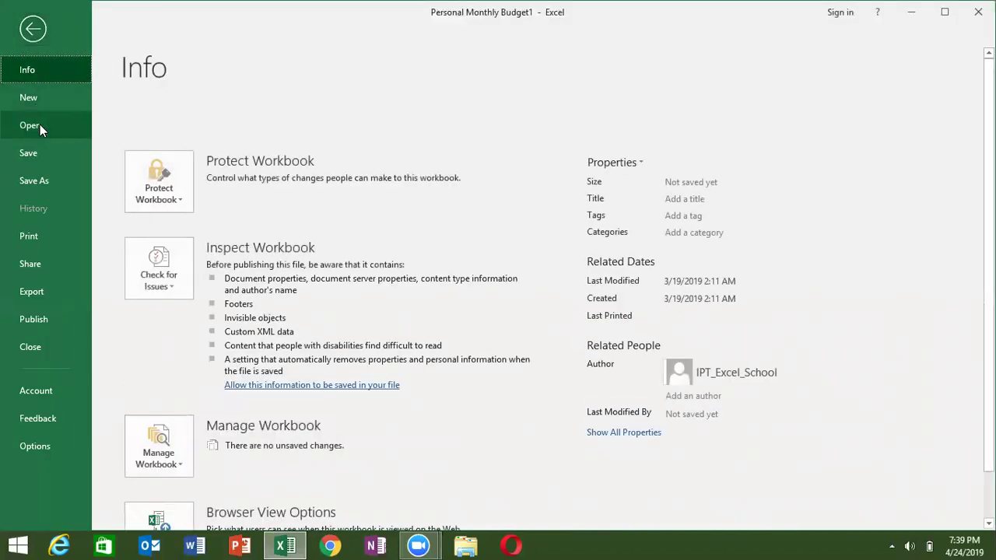
left_click(39, 127)
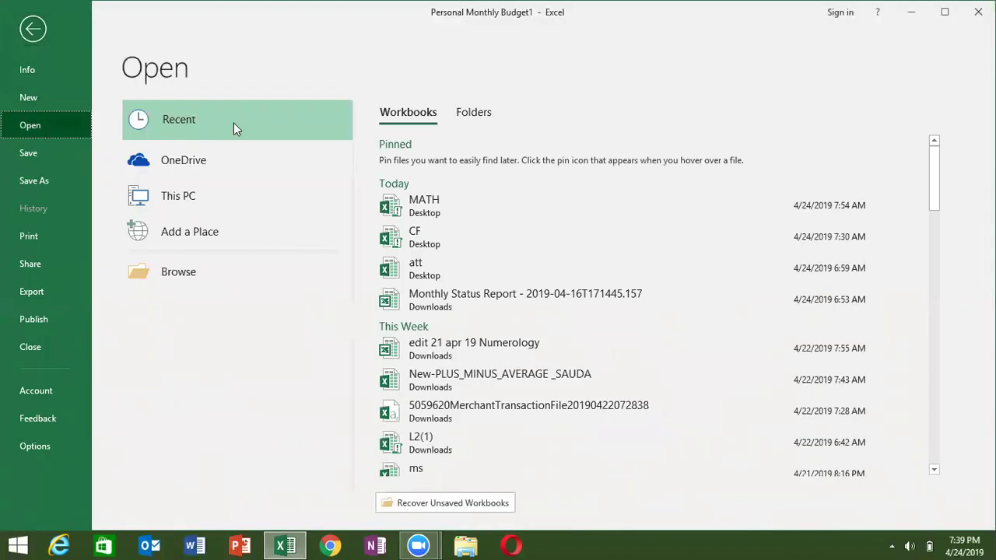
left_click(46, 99)
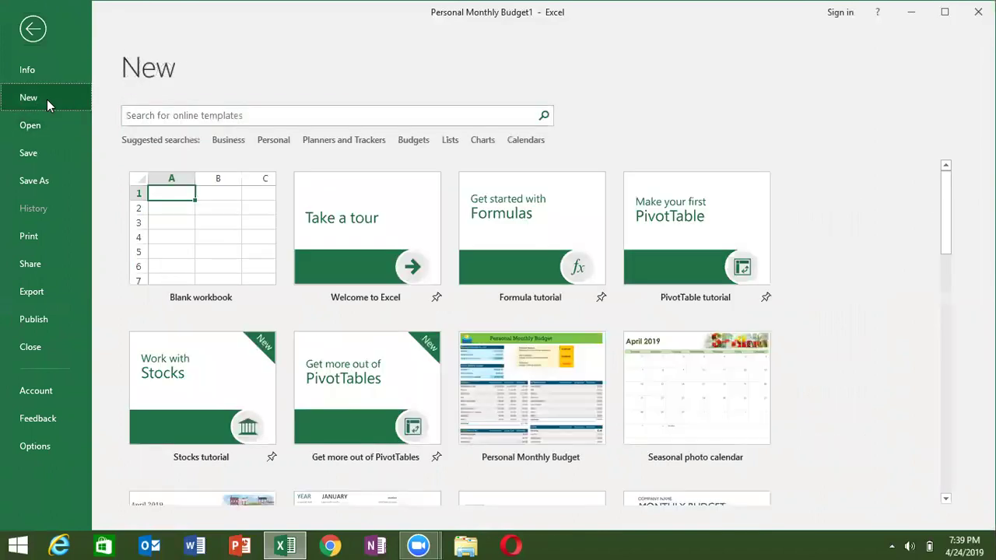
double_click(709, 354)
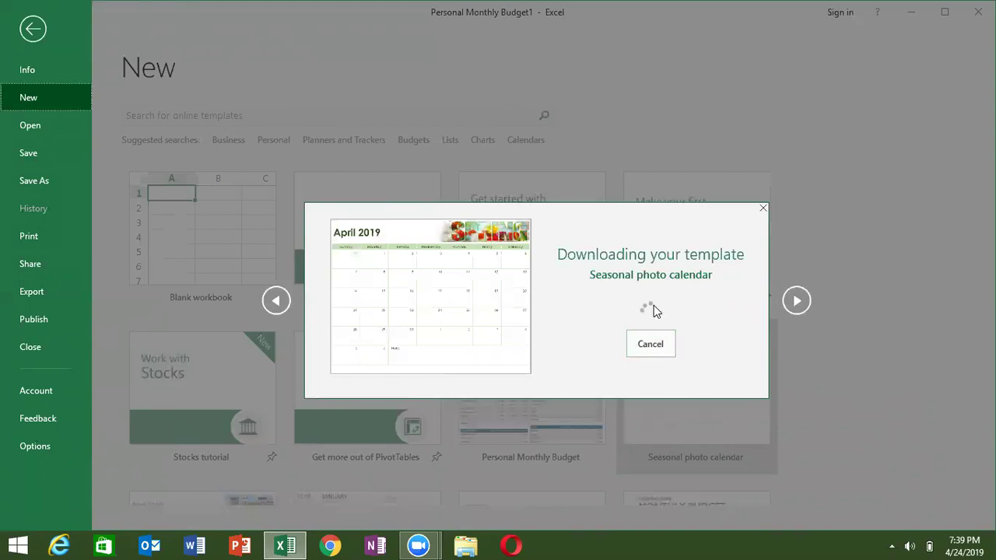
left_click(653, 343)
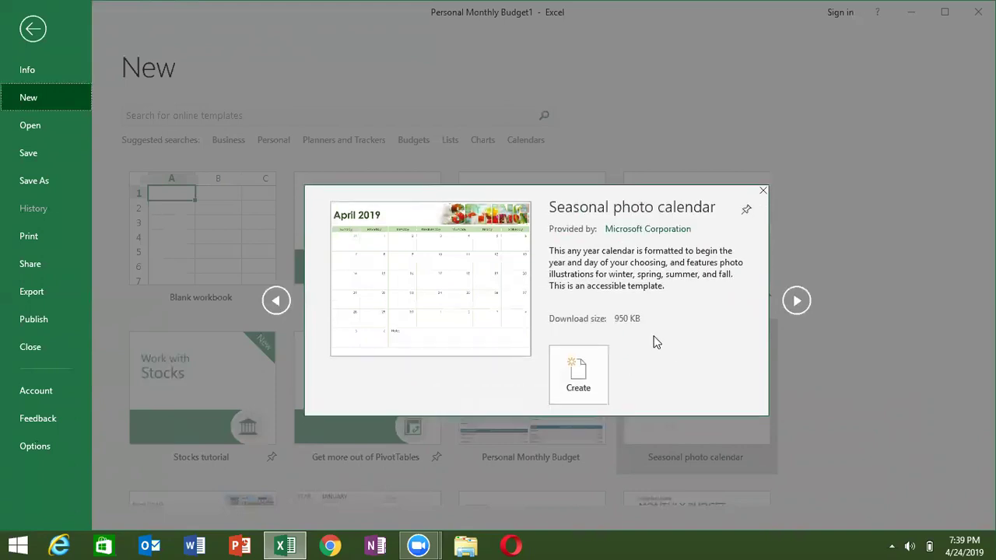
left_click(597, 367)
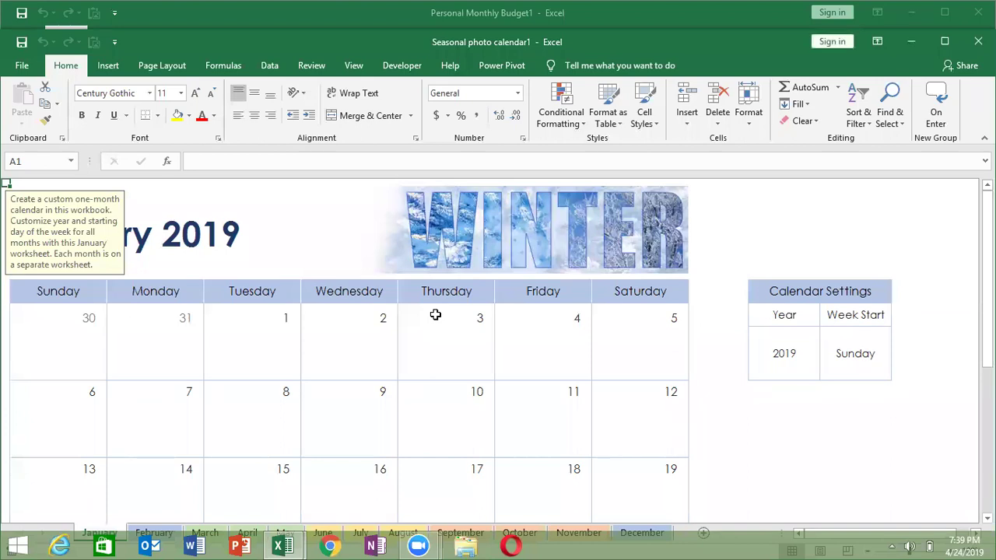
Step: Move through the January 2019 calendar's first column and month title row
key("Down")
key("Down")
key("Down")
key("Down")
key("Down")
key("Down")
key("Down")
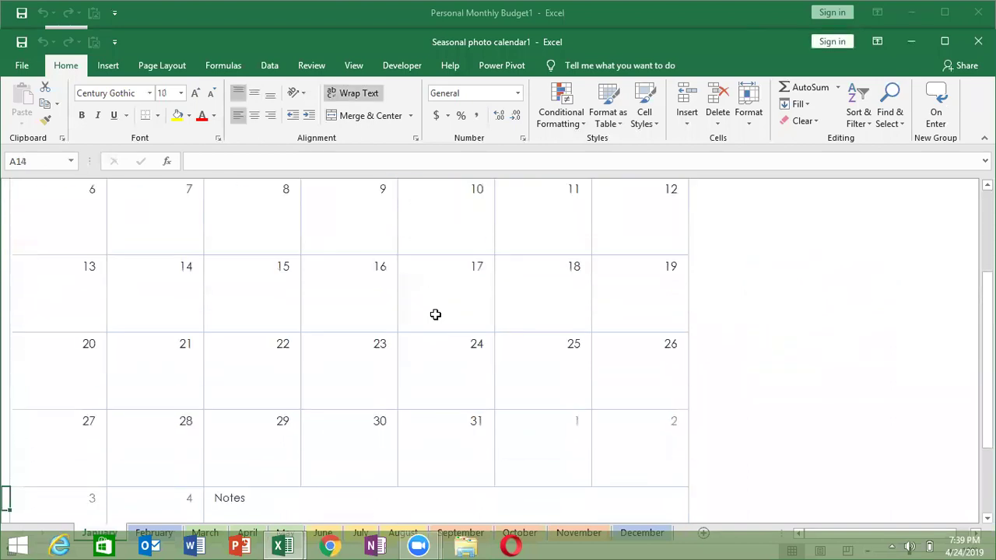
key("Down")
key("Down")
key("Down")
key("Up")
key("Up")
key("Up")
key("Up")
key("Up")
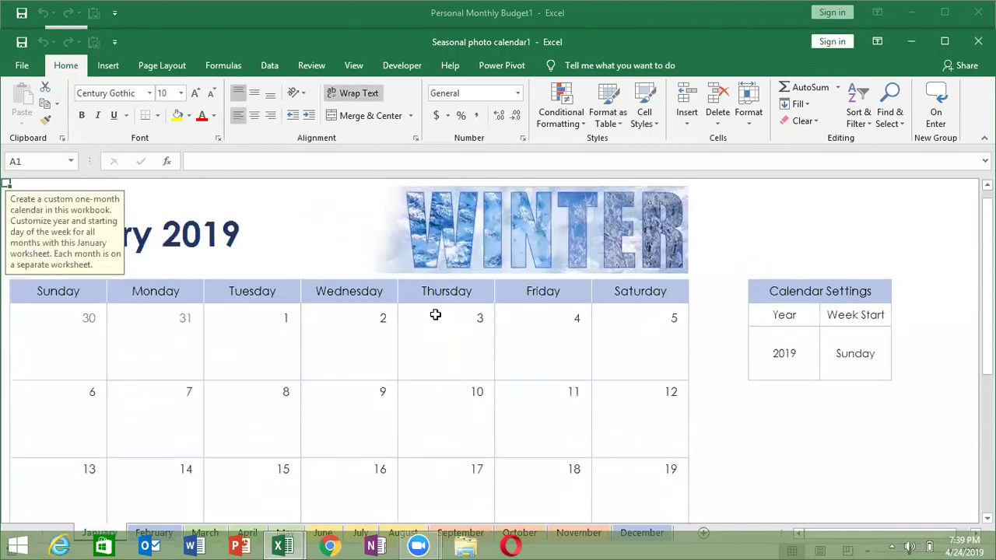
key("Down")
key("Down")
key("Down")
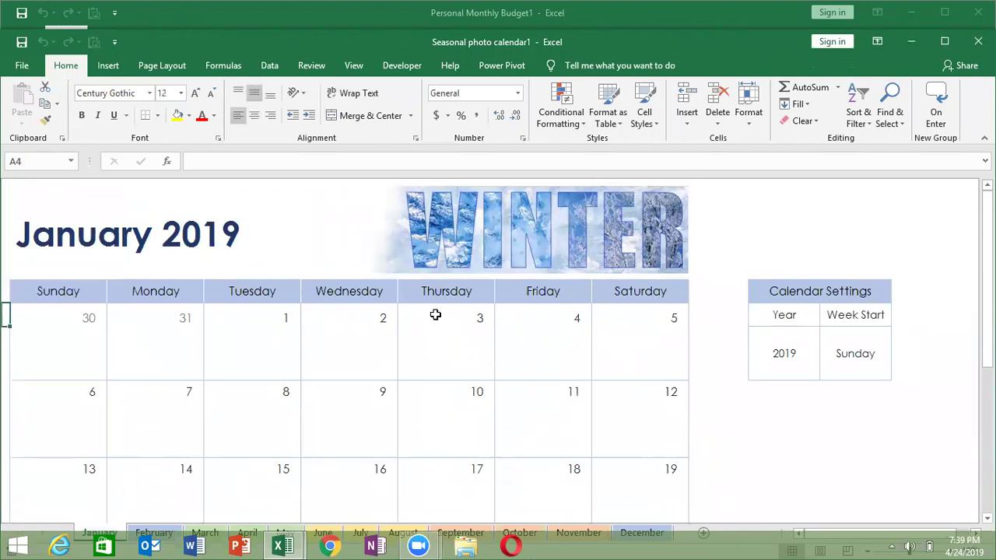
key("Right")
key("Right")
key("Down")
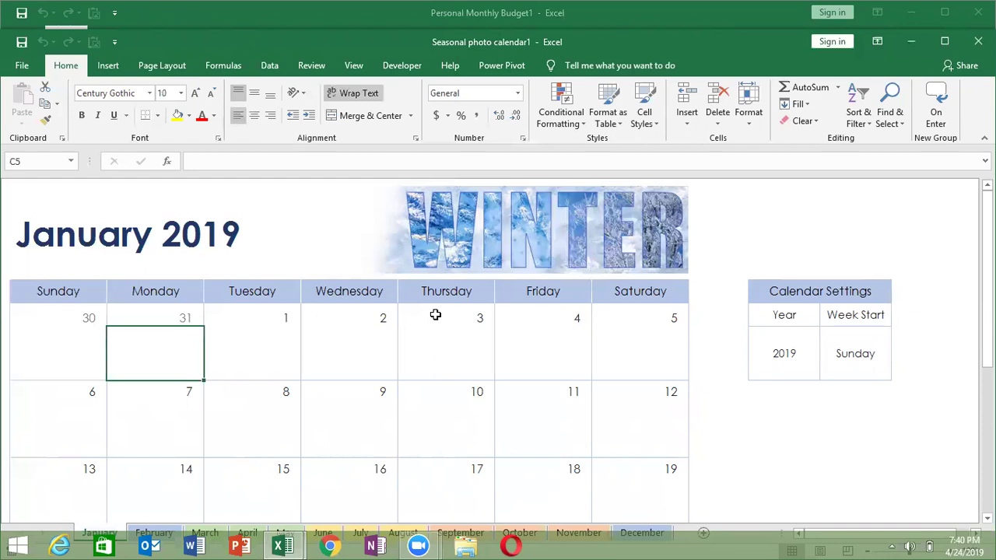
Step: Close both template workbooks, start a blank Book1 in a relaunched Excel, and launch Word
left_click(977, 42)
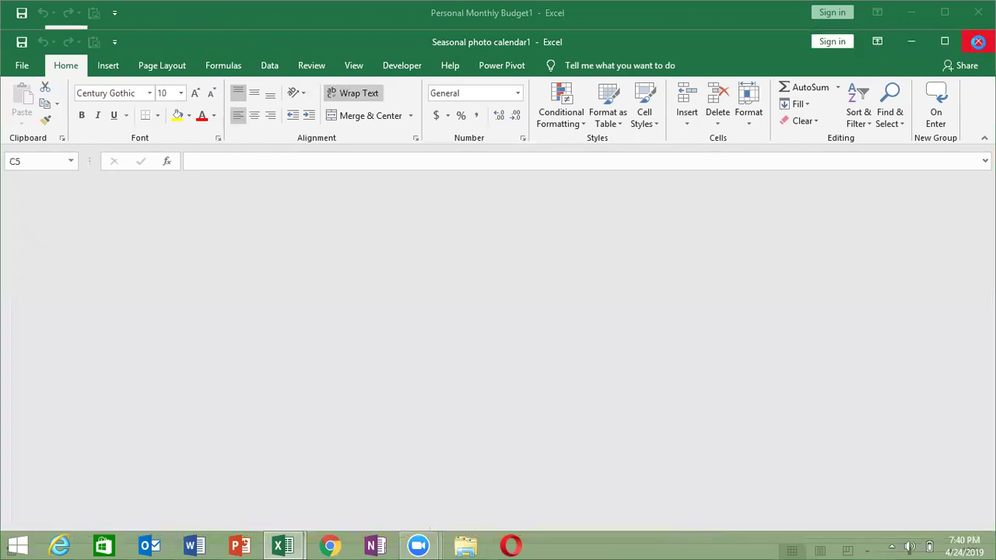
left_click(978, 12)
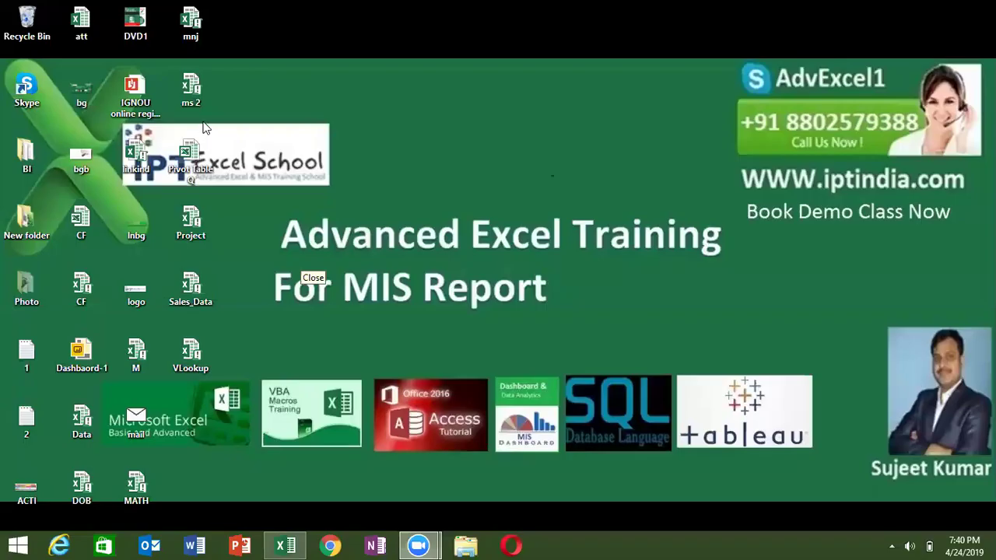
left_click(285, 544)
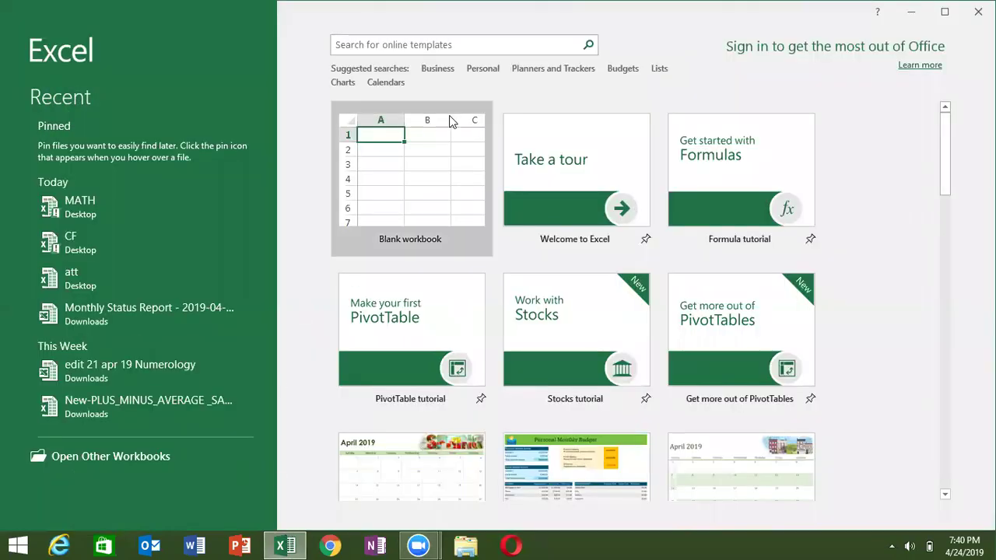
left_click(427, 147)
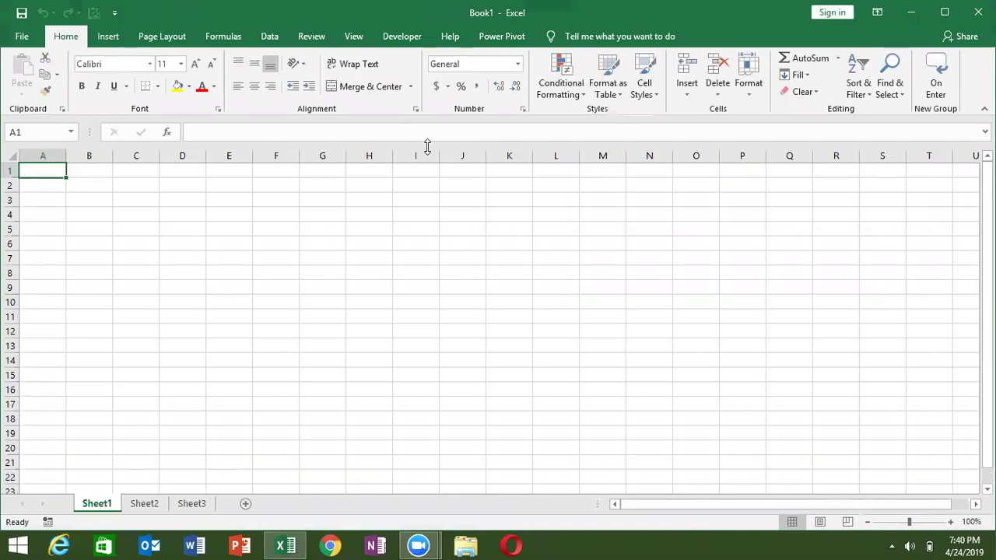
left_click(199, 544)
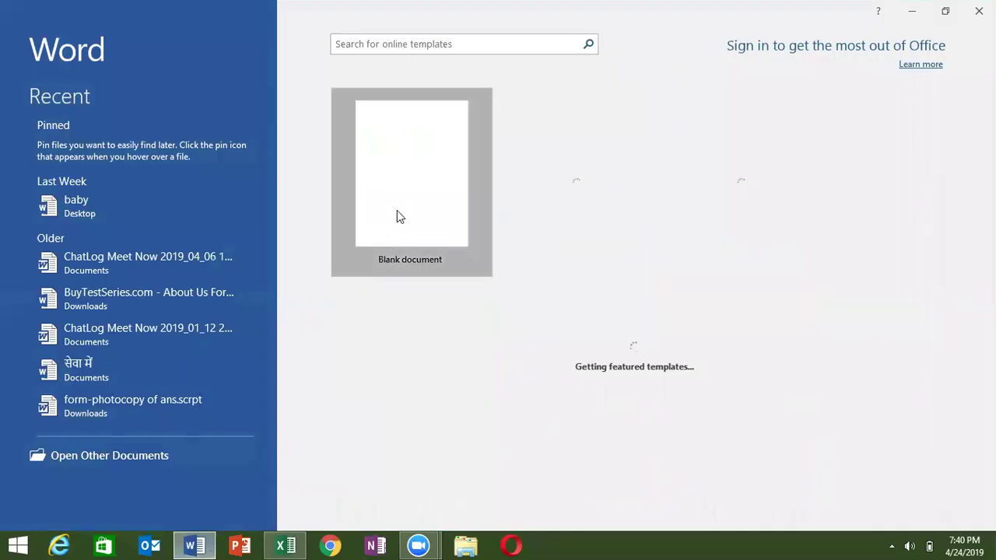
Step: In a new Word document, enter 10th and 21st so AutoCorrect superscripts their endings
left_click(397, 217)
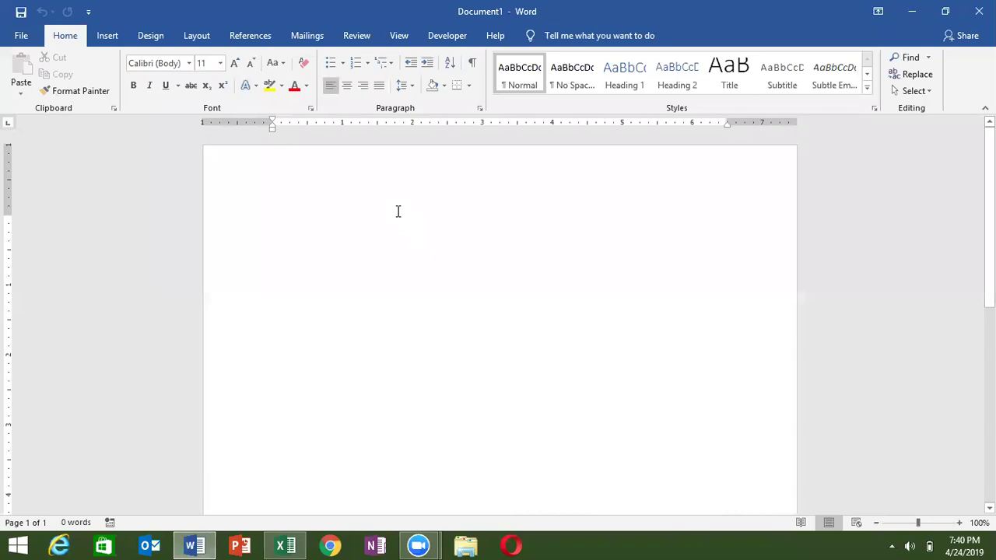
type("10th")
key("Return")
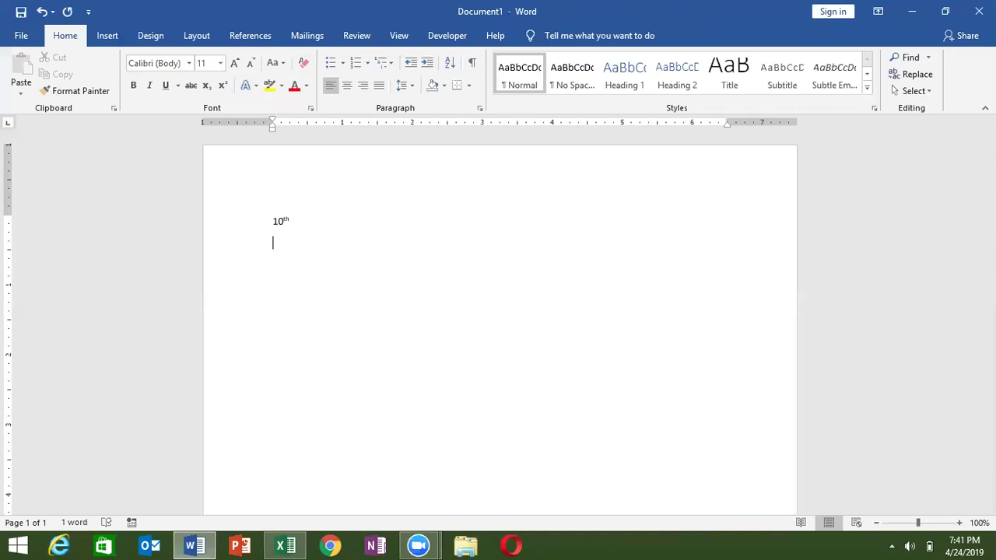
type("21")
type("st")
key("Return")
Step: Enter 21st in A1 and format its st ending as superscript
left_click(303, 545)
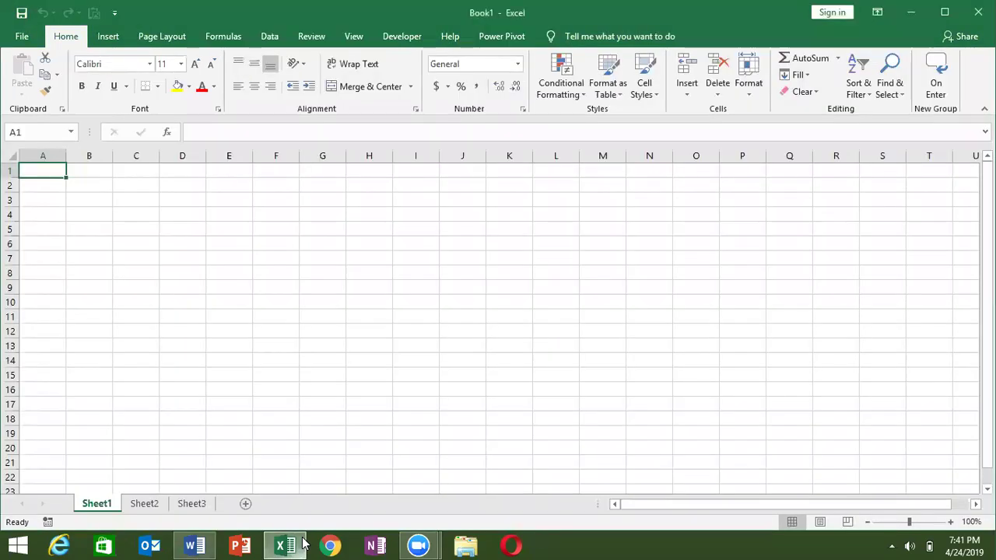
type("21")
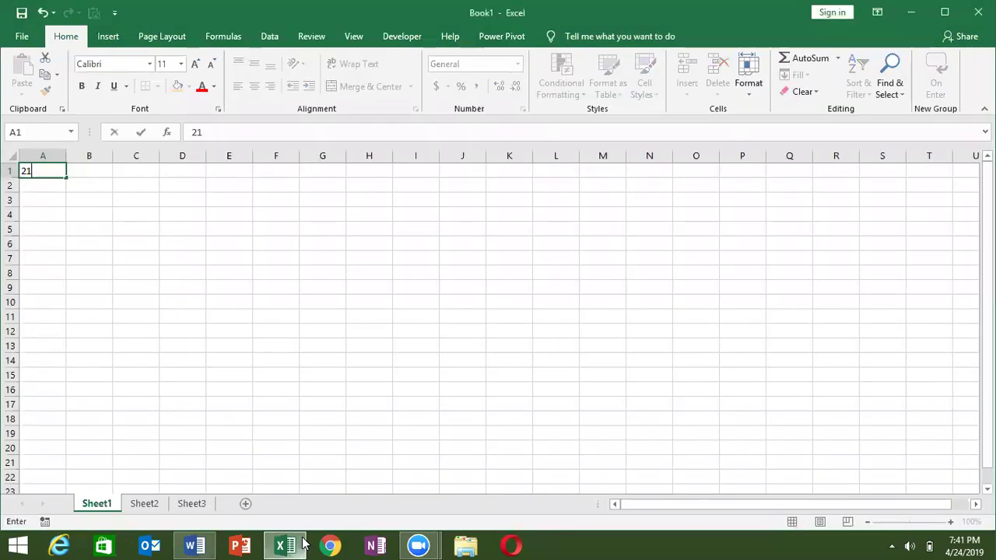
type("st")
key("Return")
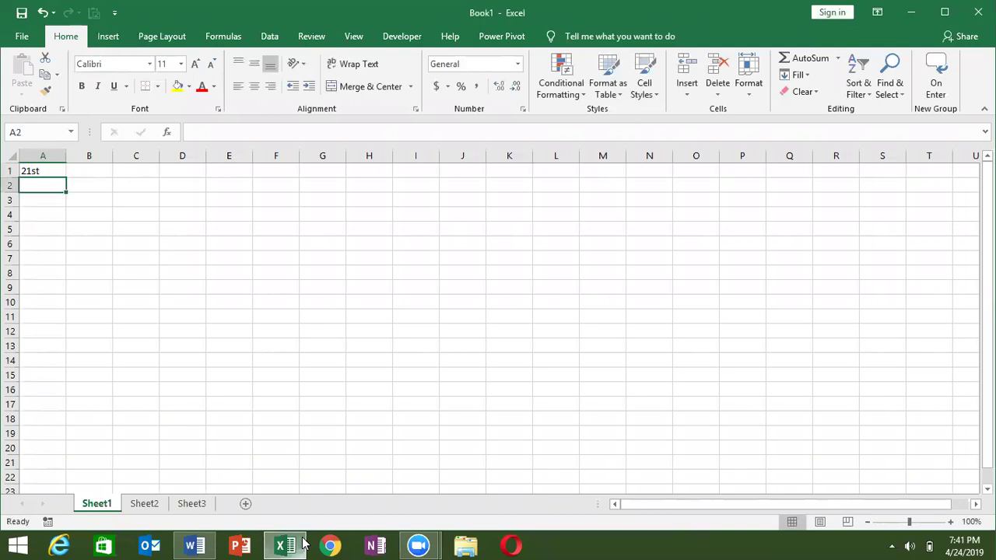
key("Up")
double_click(55, 171)
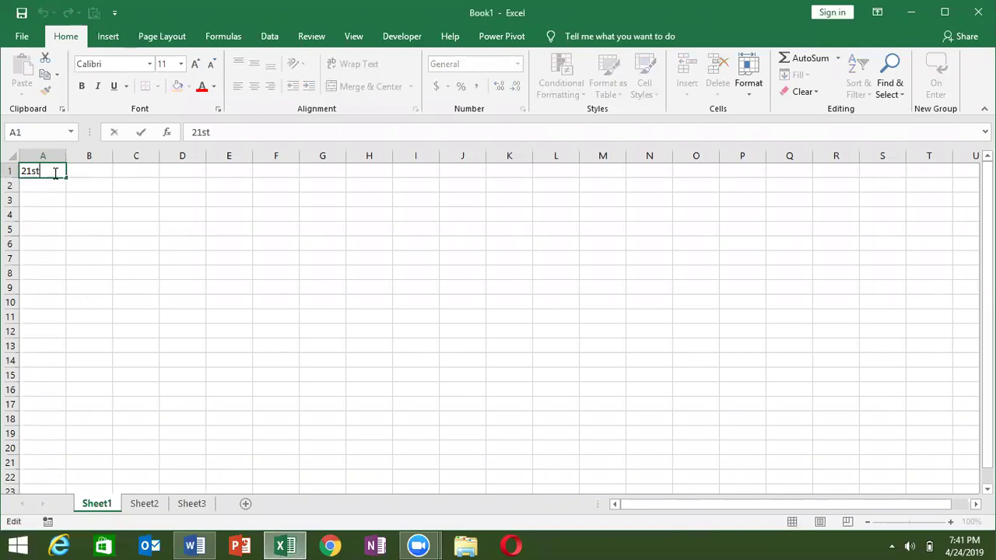
key("Left")
key("shift+Right")
key("shift+Right")
left_click(219, 111)
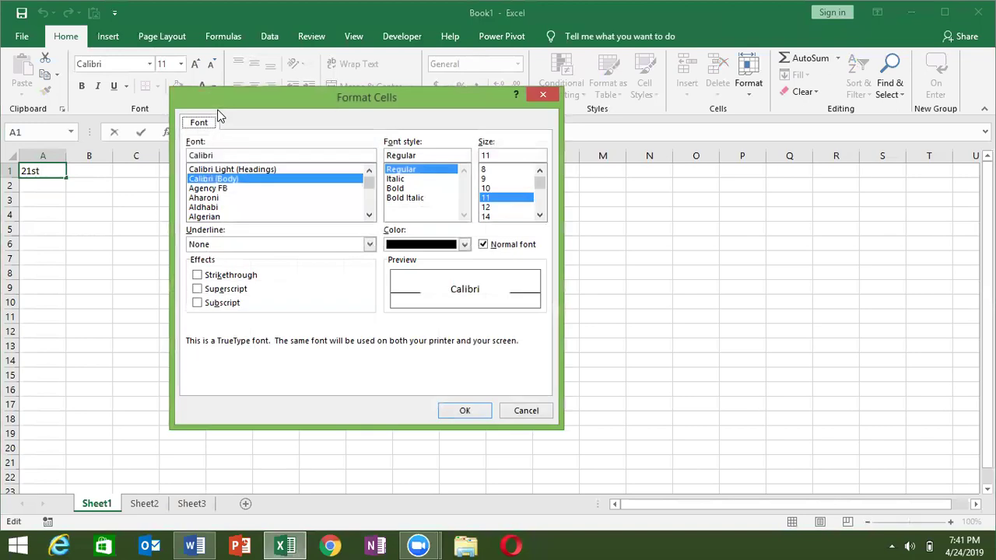
left_click(221, 295)
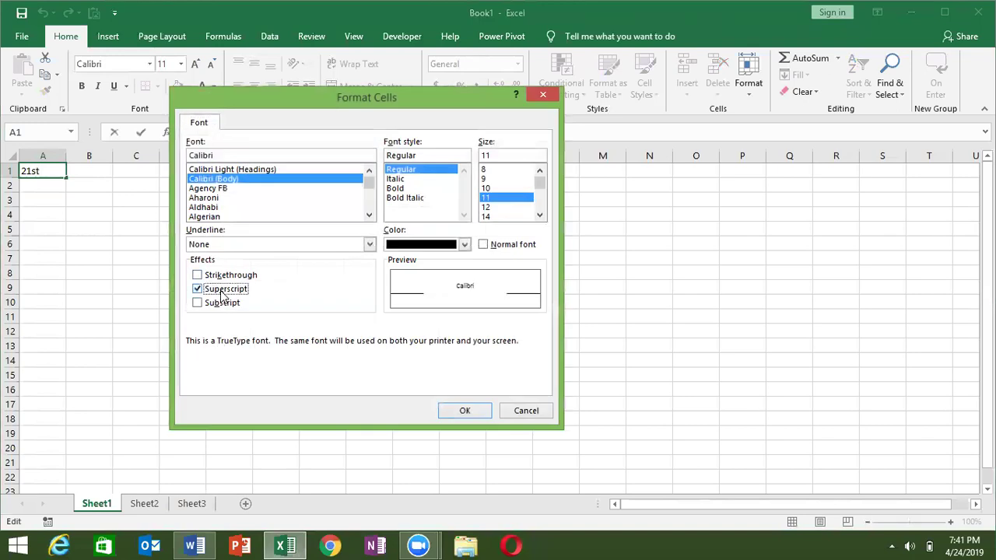
key("Return")
key("Return")
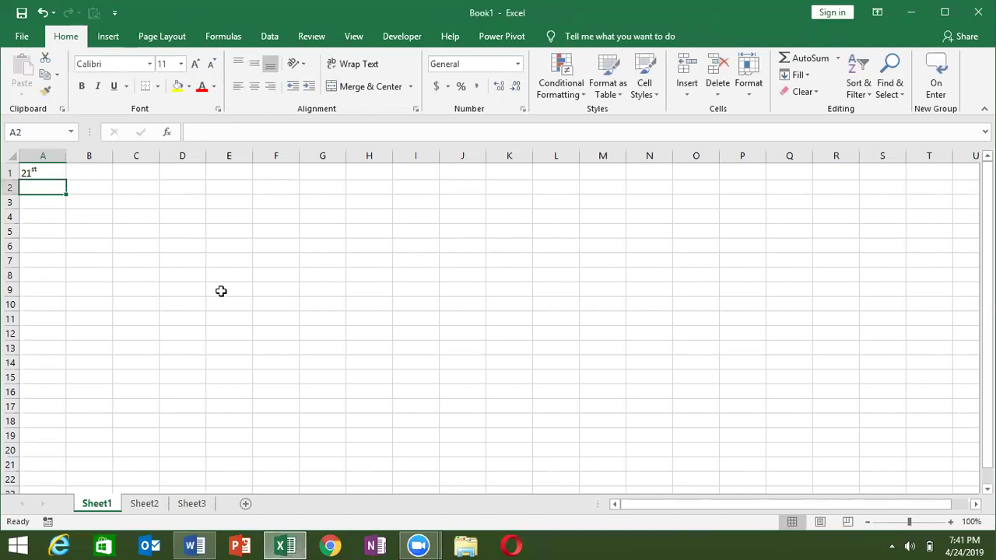
Step: Enter 10o in B2 and superscript the o so it reads 10°
left_click(86, 188)
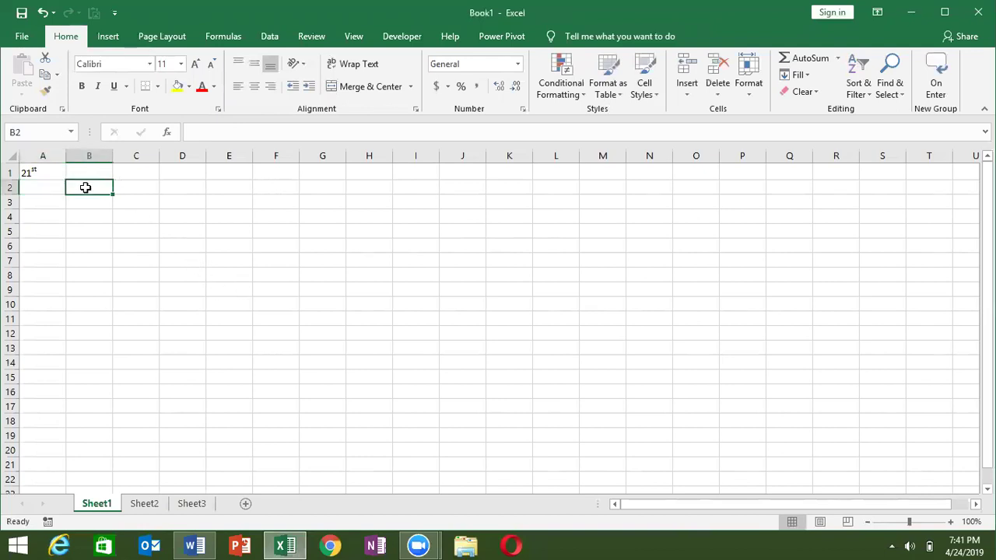
type("10")
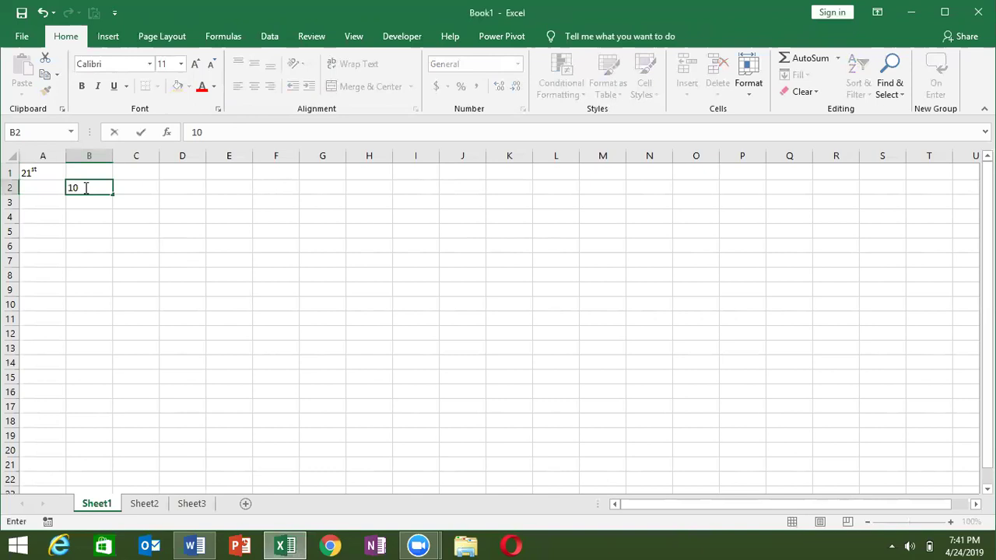
type("o")
left_click(81, 190)
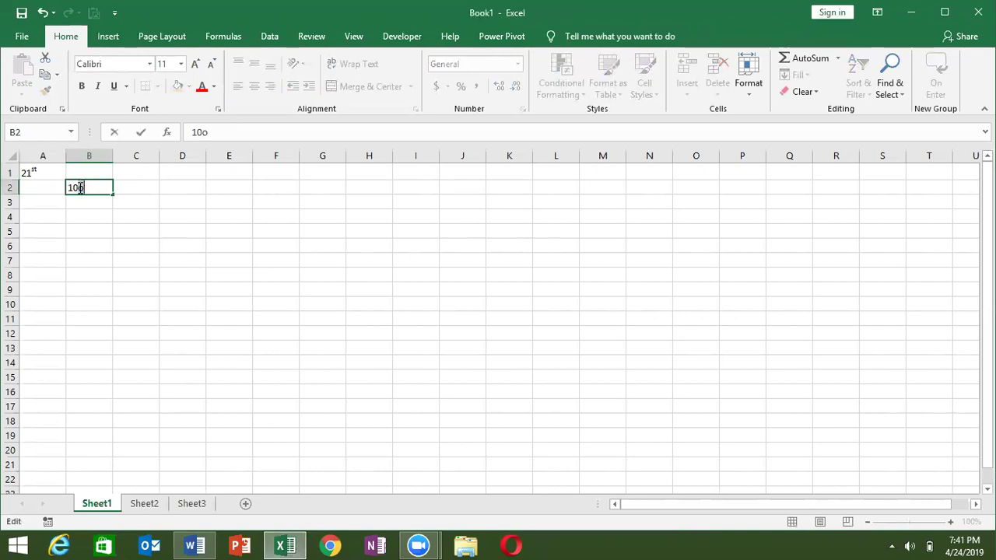
right_click(81, 188)
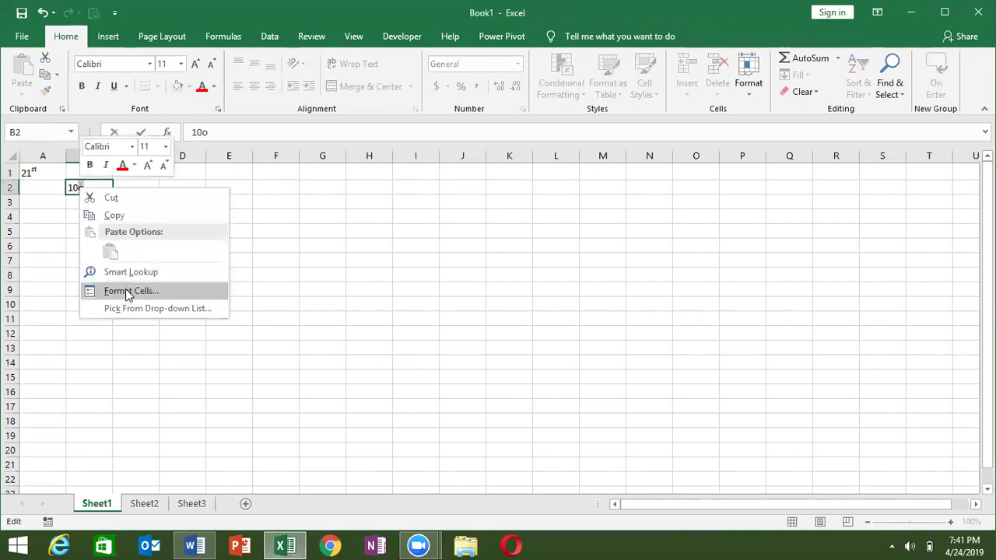
left_click(125, 290)
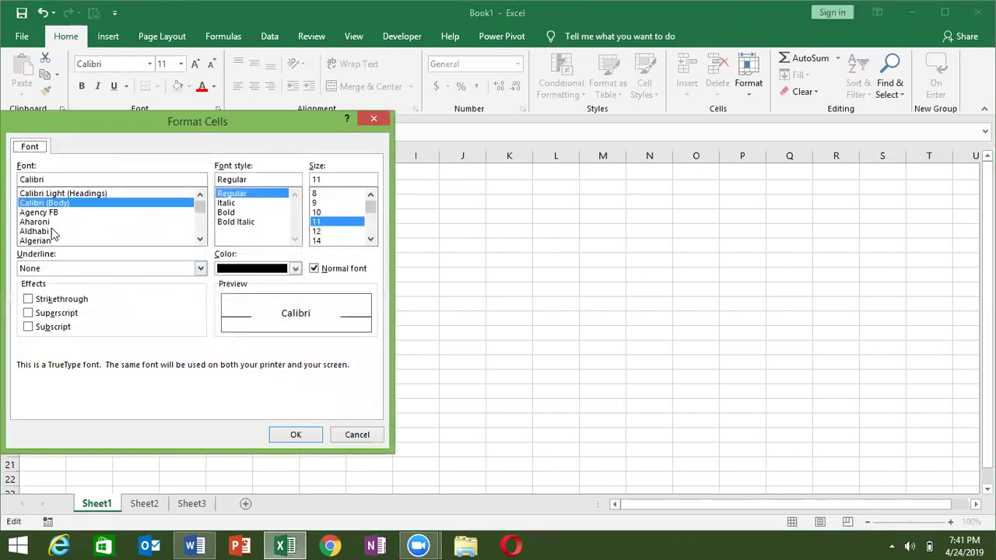
left_click(56, 314)
key("Return")
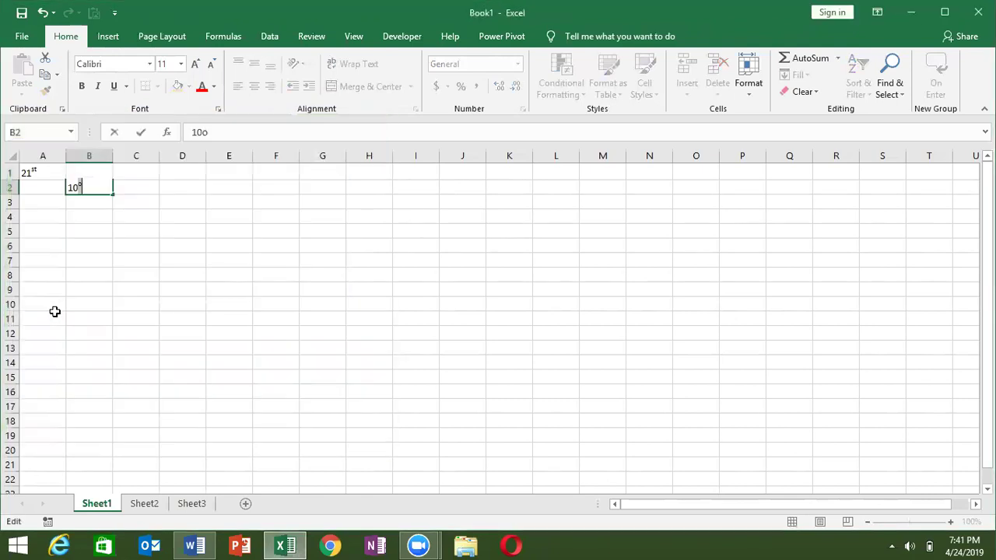
key("Return")
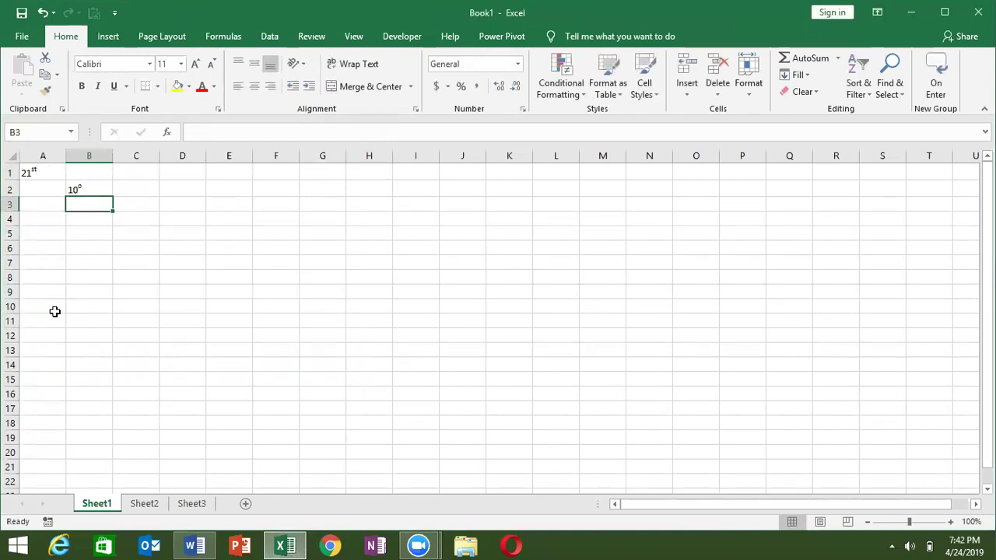
Step: Enter 102 in B3 and try superscripting its final 2
type("102")
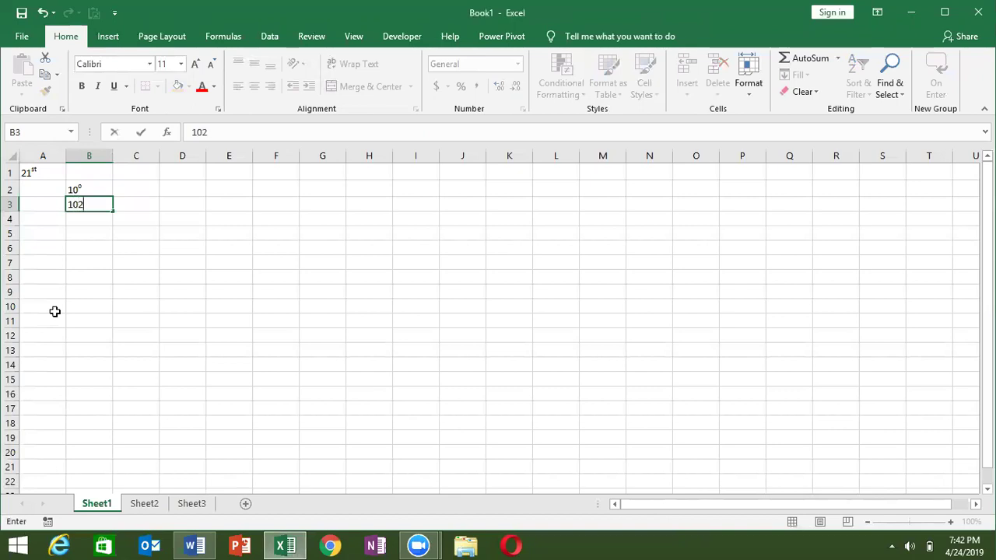
left_click(84, 204)
left_click_drag(83, 204, 79, 204)
left_click(218, 109)
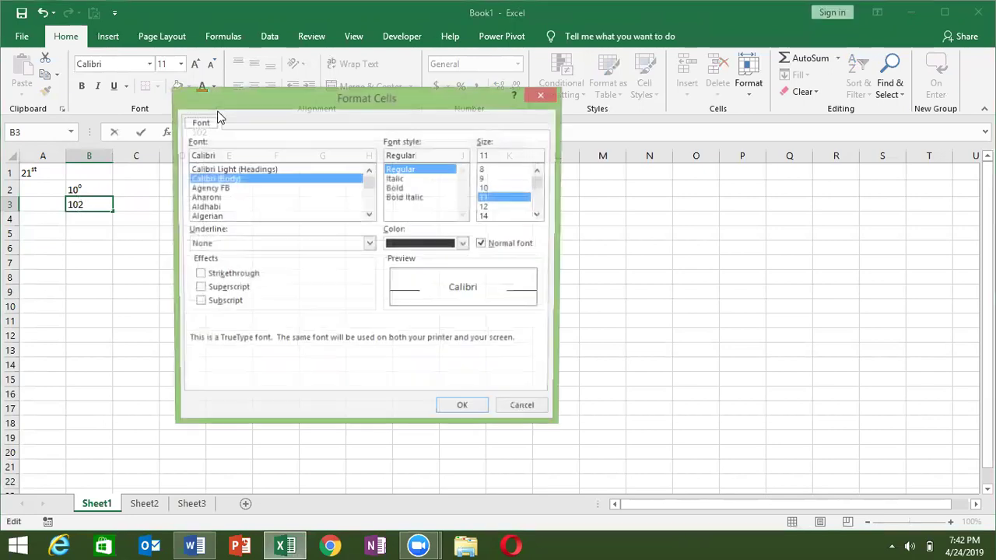
left_click(243, 295)
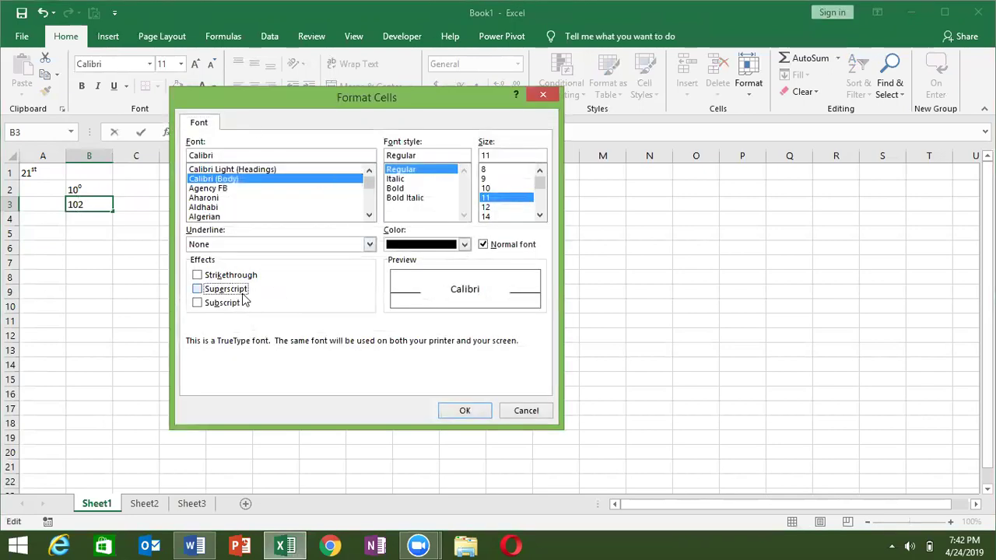
key("Return")
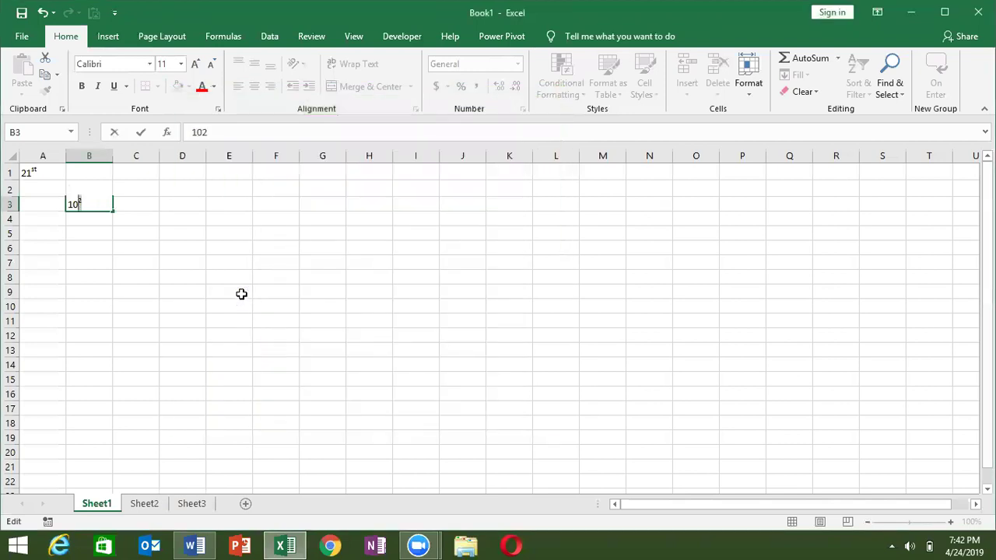
key("Return")
key("Up")
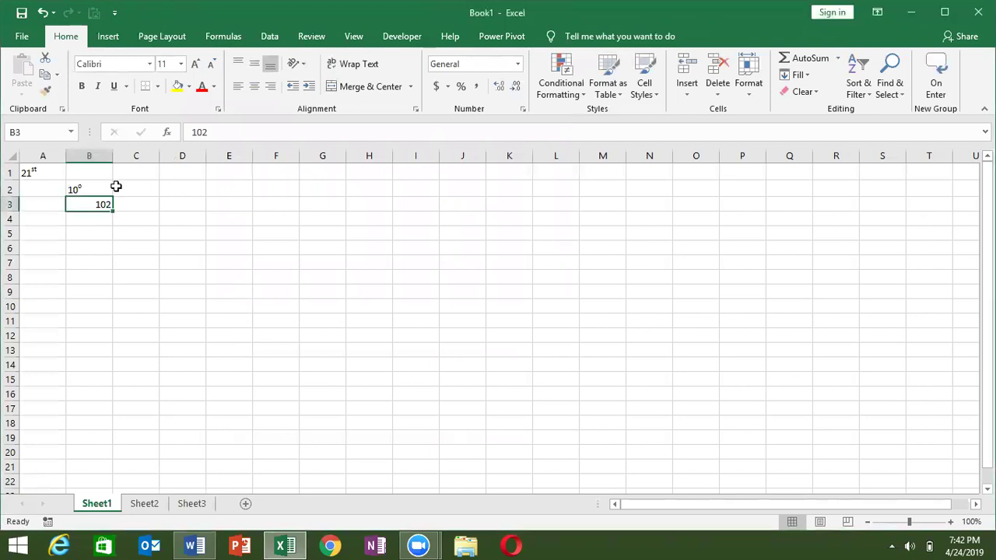
Step: Re-enter B3 as text '102 and superscript the 2 so it shows 10²
type("'")
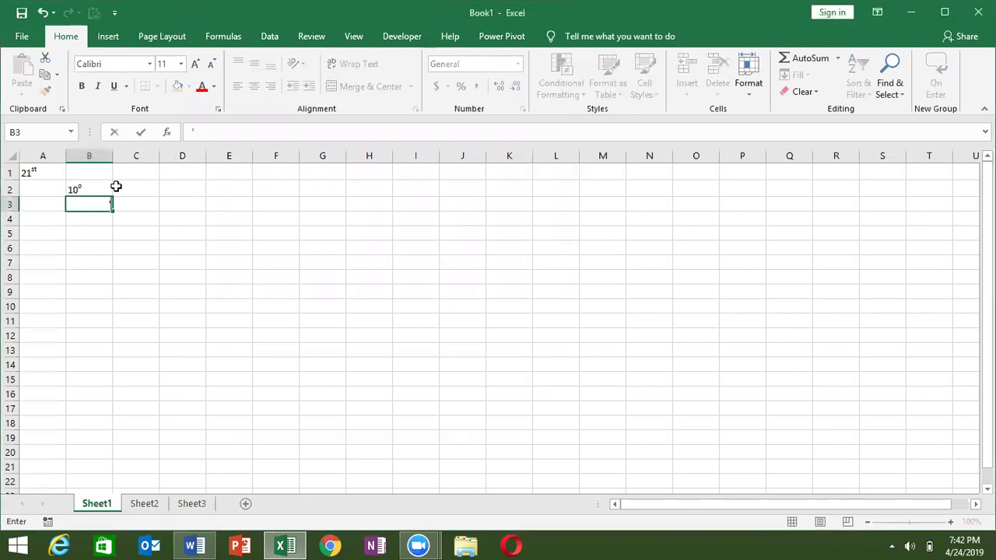
type("102")
left_click(107, 204)
left_click_drag(107, 204, 113, 204)
left_click(217, 110)
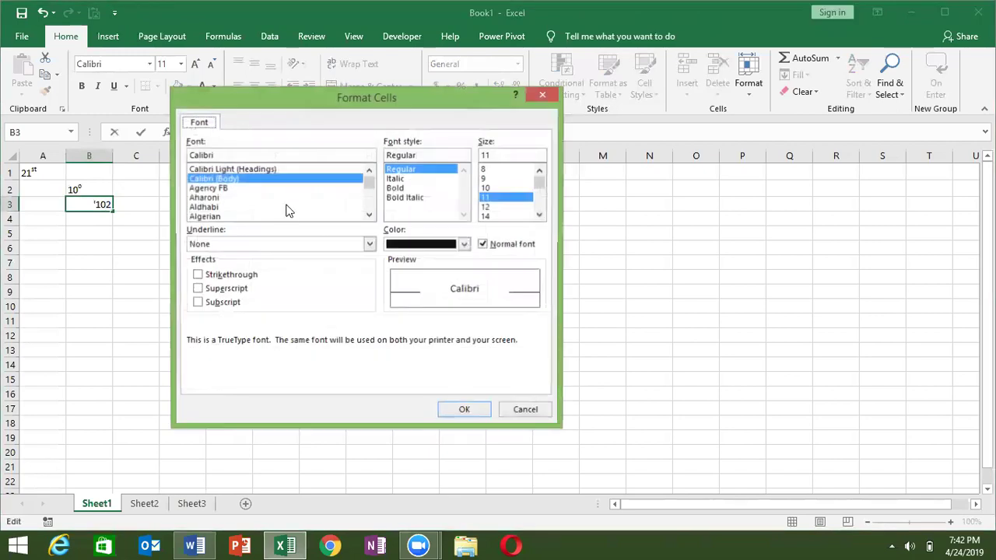
left_click(227, 289)
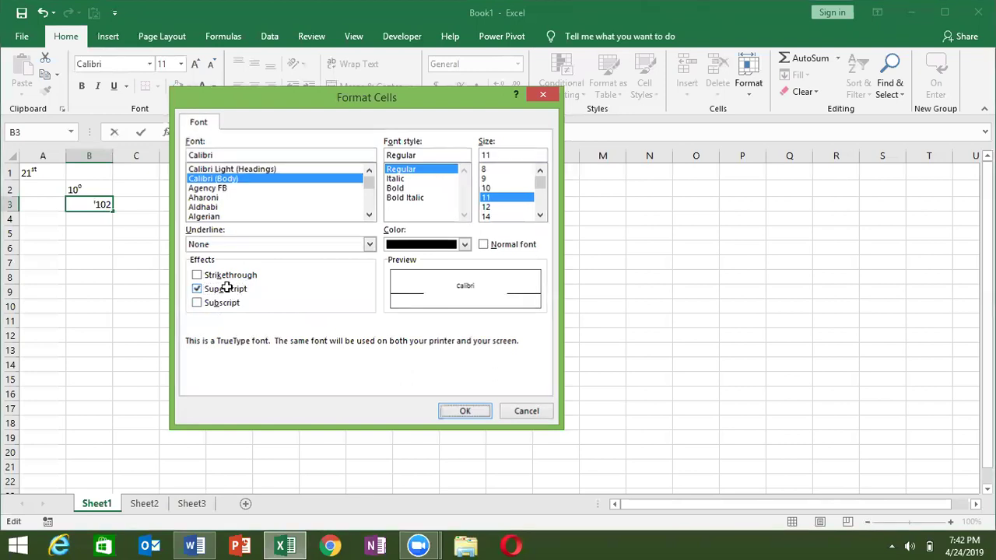
key("Return")
key("Return")
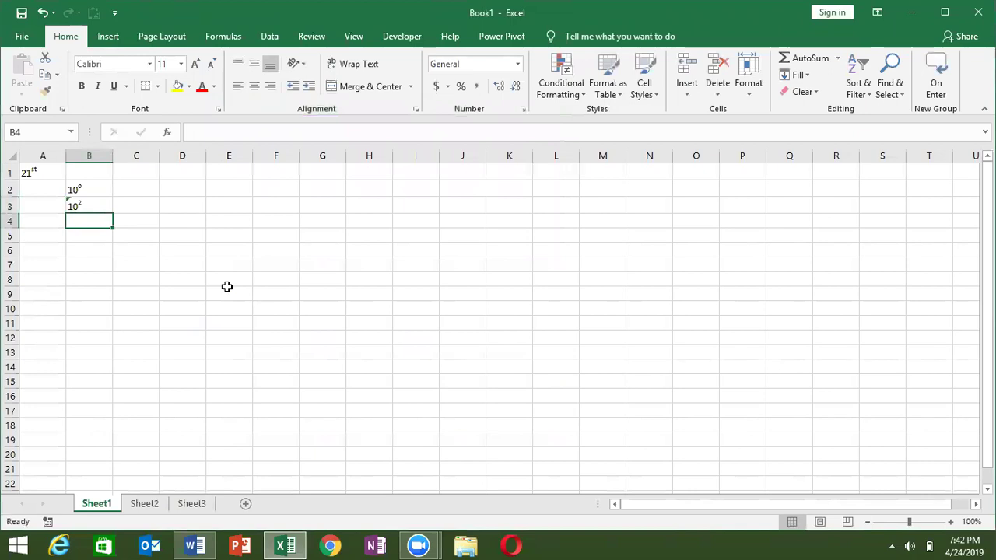
key("Tab")
key("Return")
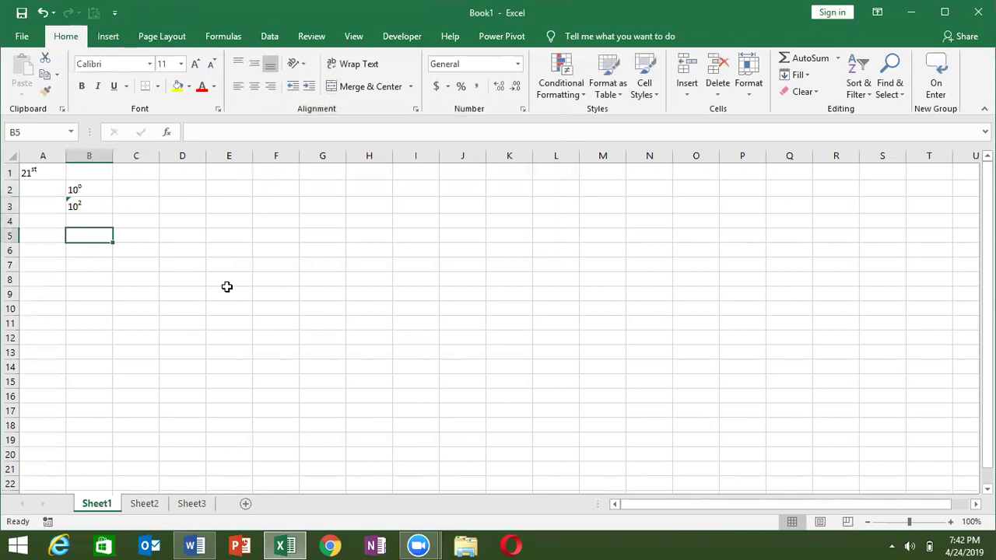
Step: Enter H2O in B5, opening the font settings but closing them unchanged
type("H")
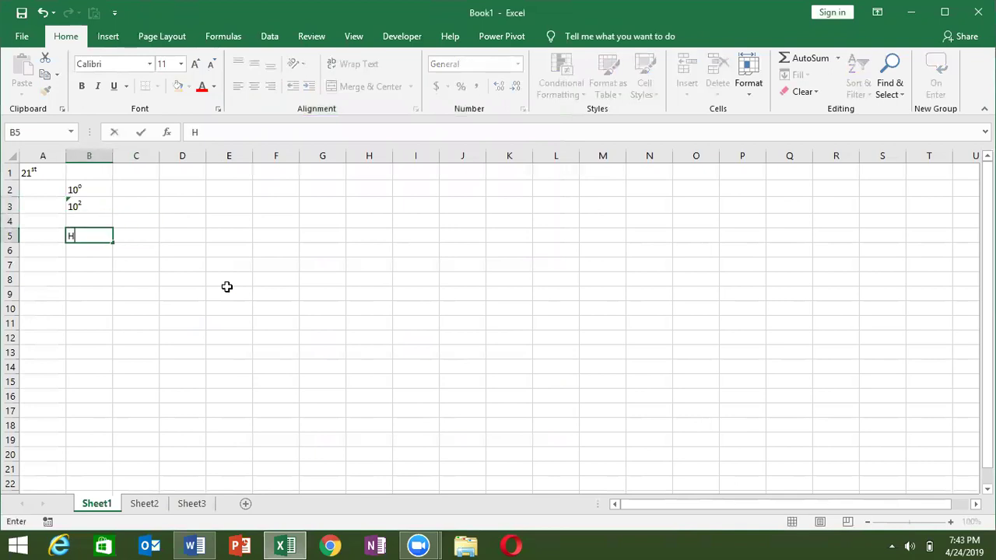
type("2O")
left_click(78, 236)
left_click_drag(78, 236, 73, 237)
left_click(221, 109)
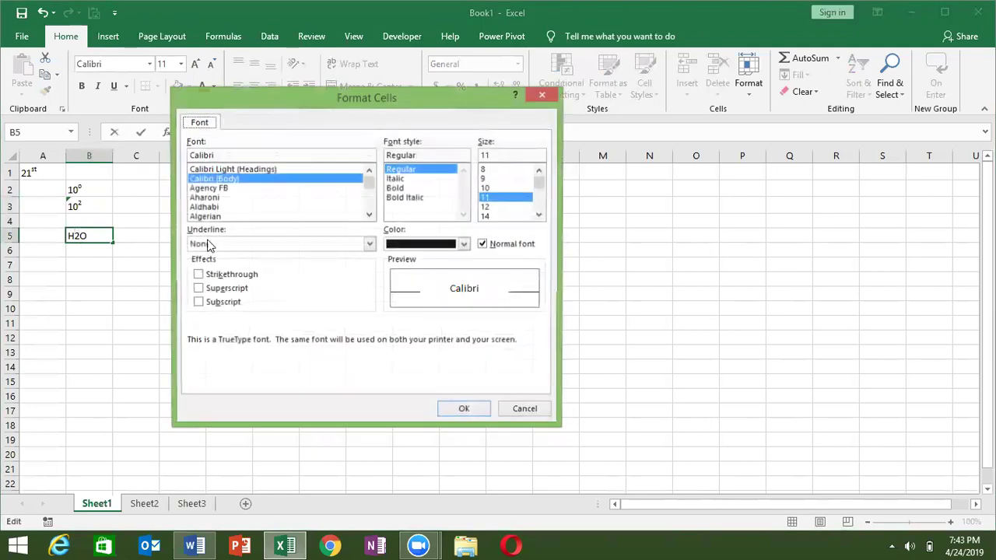
left_click(219, 307)
left_click(220, 308)
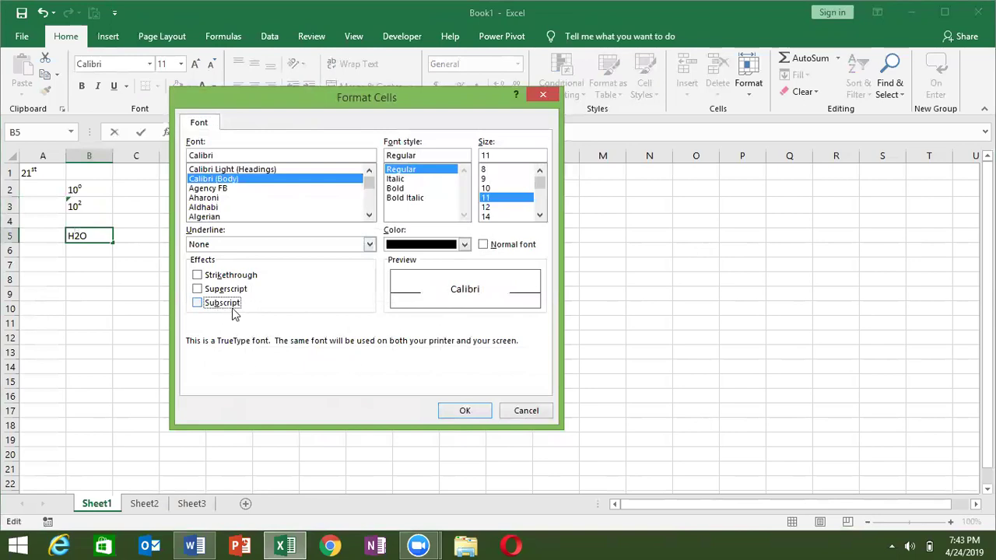
left_click(459, 410)
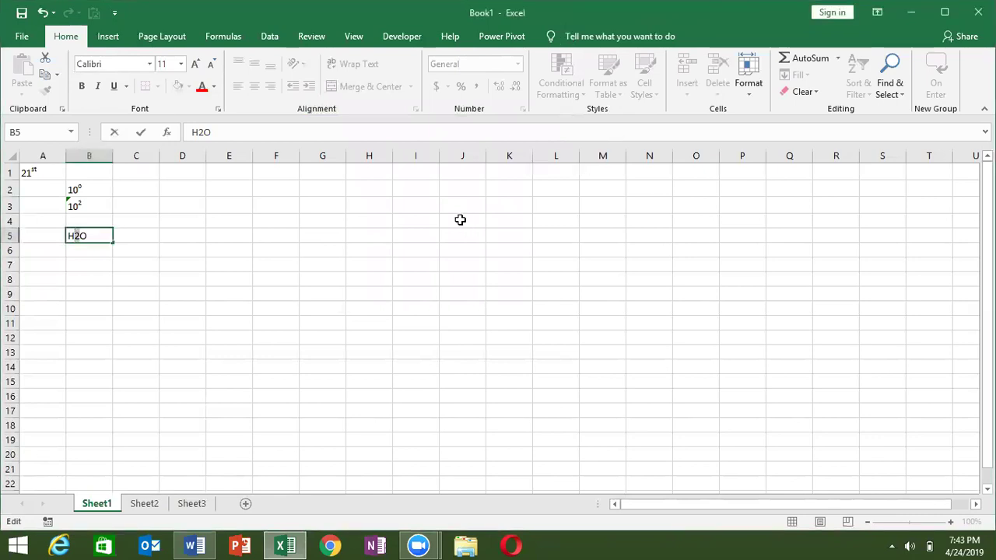
key("Return")
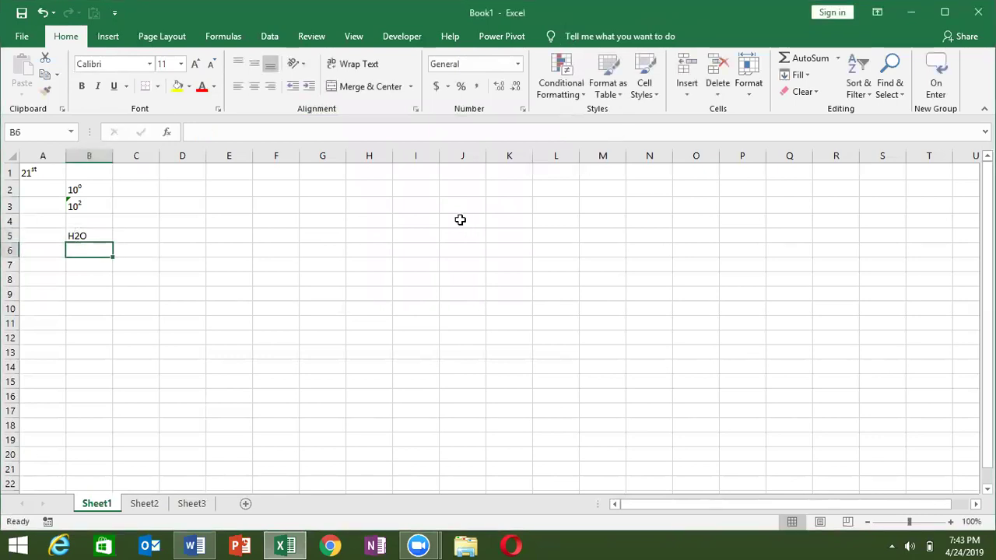
key("Up")
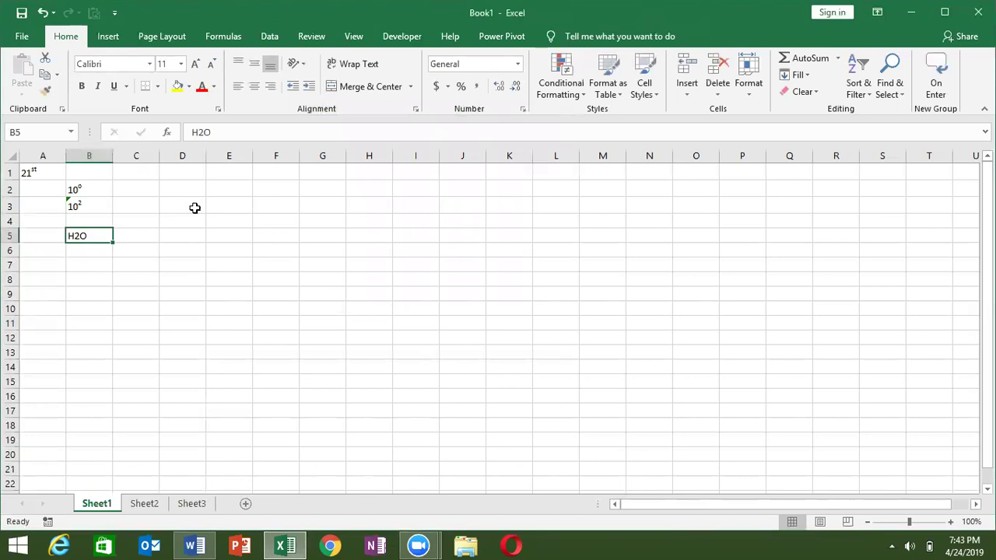
Step: Re-edit B5 and format the 2 as subscript so it reads H₂O
double_click(78, 235)
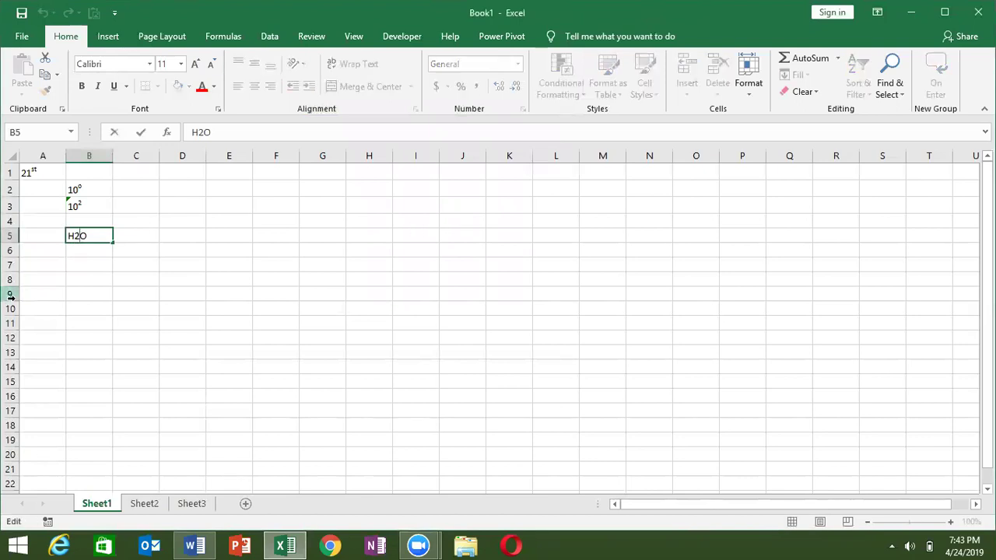
key("shift+Left")
left_click(218, 109)
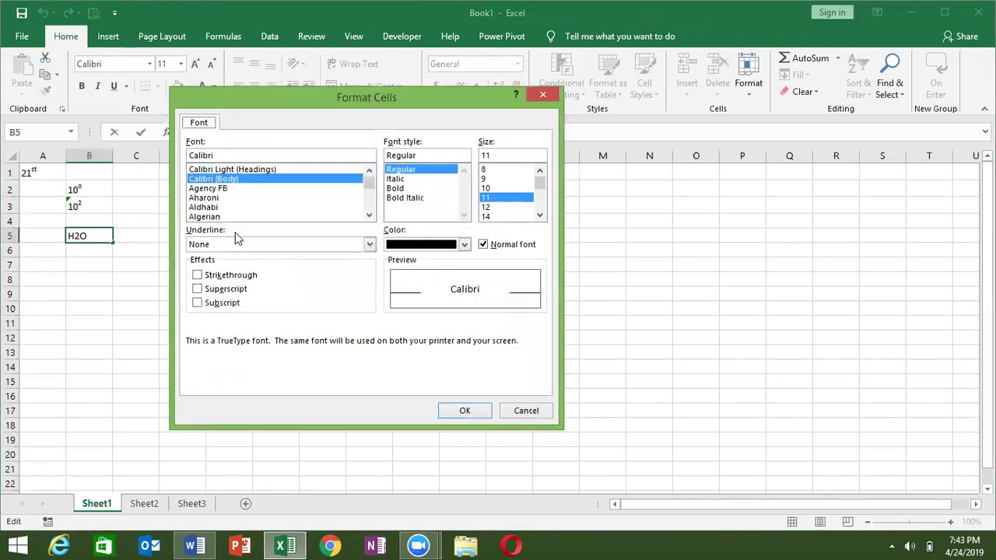
left_click(215, 304)
left_click(462, 410)
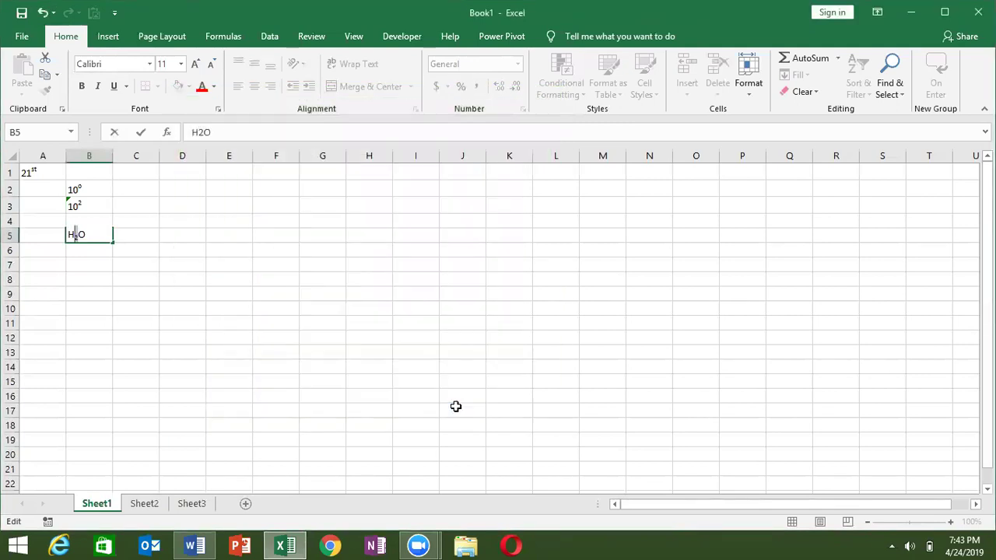
key("Return")
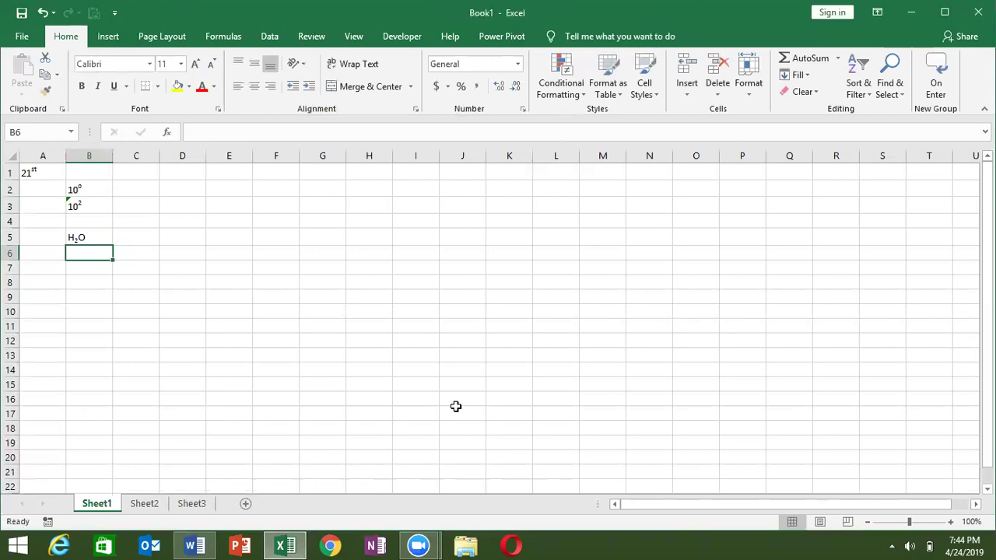
key("Up")
key("Right")
key("Up")
key("Up")
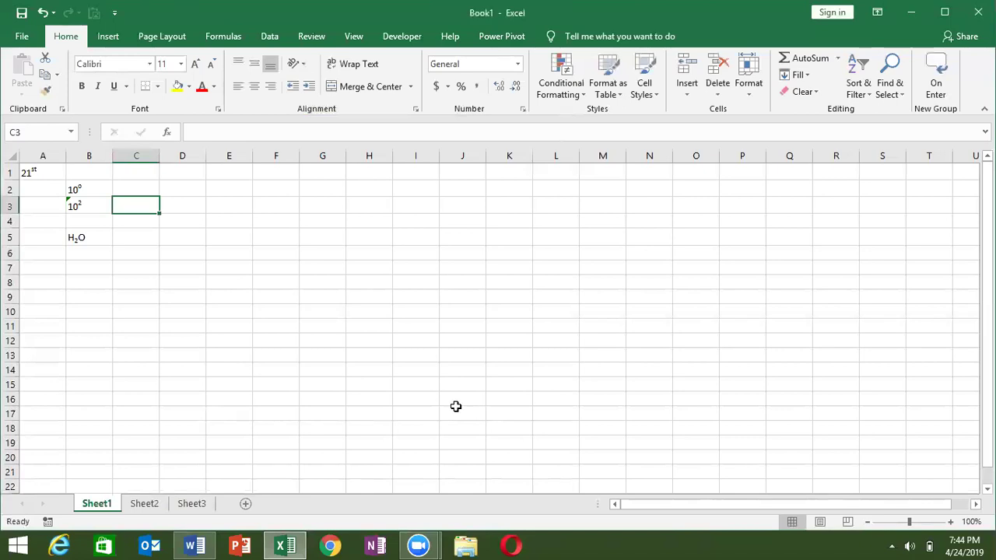
key("Down")
key("Down")
key("Left")
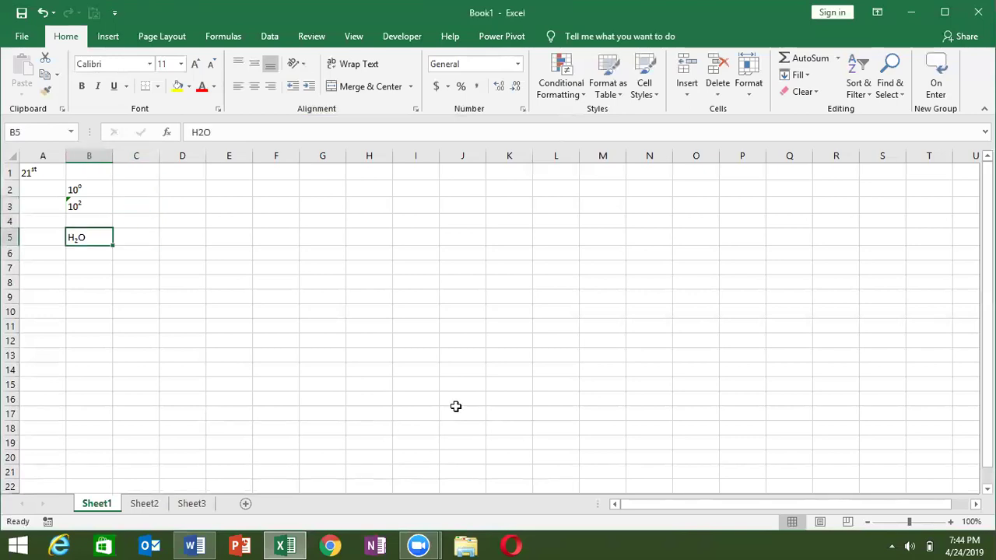
key("Right")
key("Down")
key("Up")
key("Up")
key("Up")
key("Up")
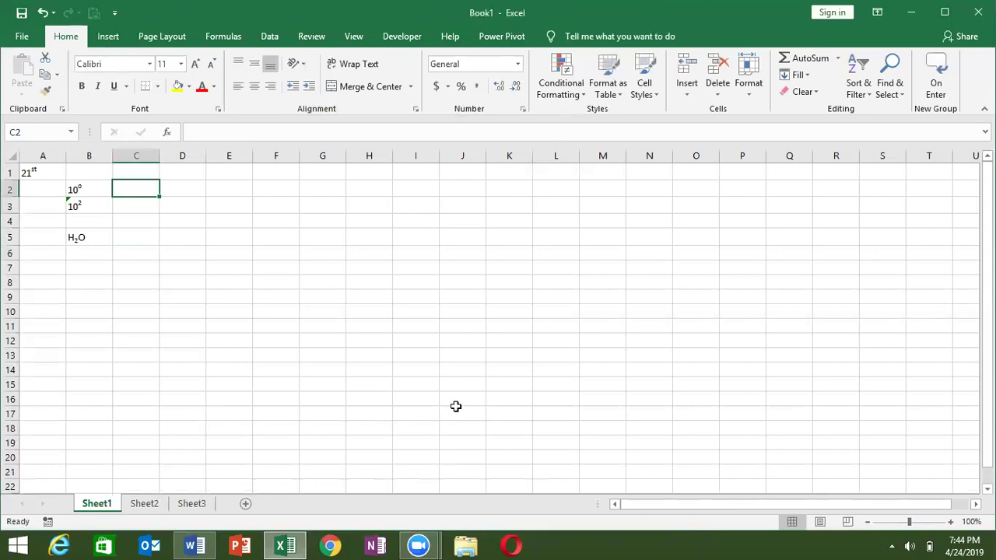
key("Left")
key("Left")
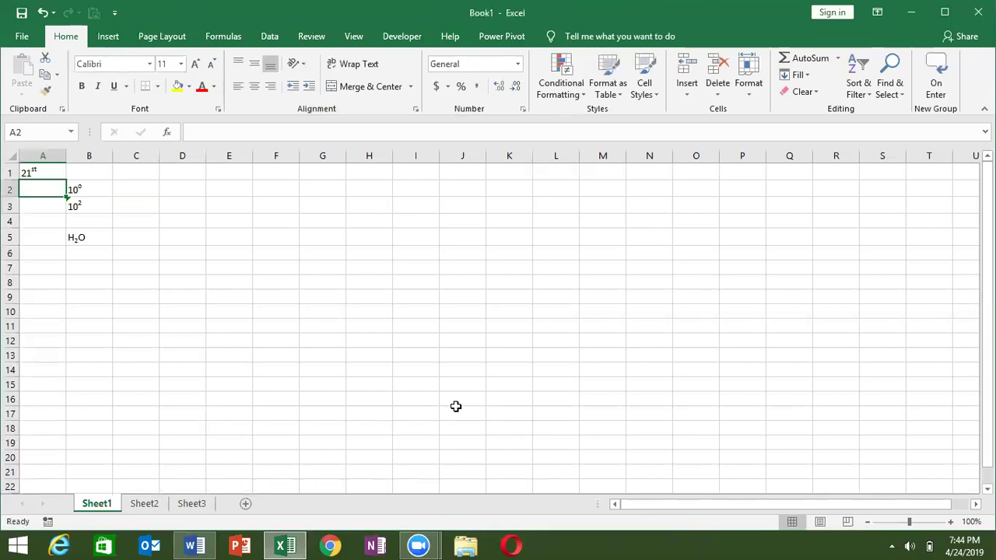
key("Right")
key("Right")
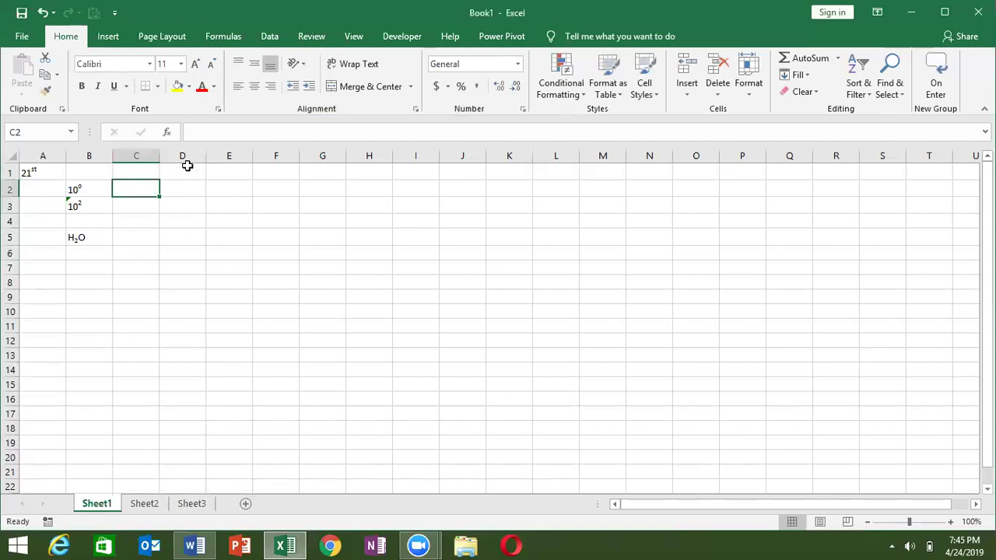
Step: Enter 35, 36, 85, 36, 65, 36, 63, 36, 52 down D1:D9
left_click(199, 176)
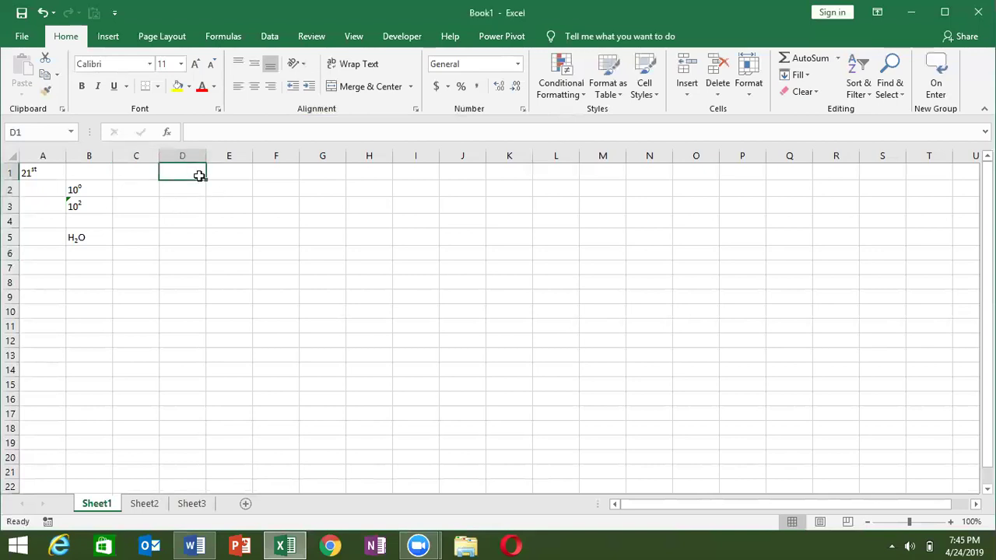
type("35")
key("Return")
type("36")
key("Return")
type("85")
key("Return")
type("36")
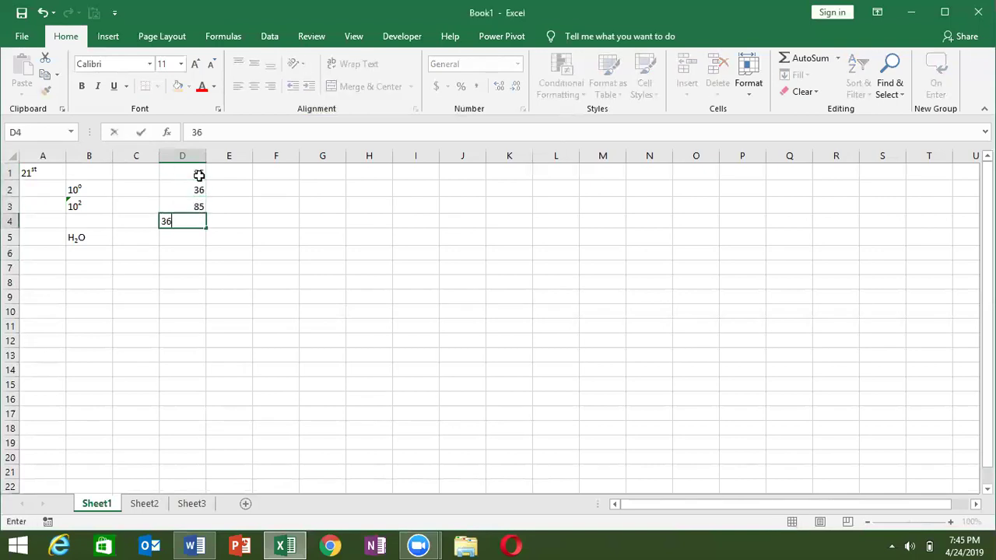
key("Return")
type("65")
key("Return")
type("36")
key("Return")
type("63")
key("Return")
type("36")
key("Return")
type("52")
key("Return")
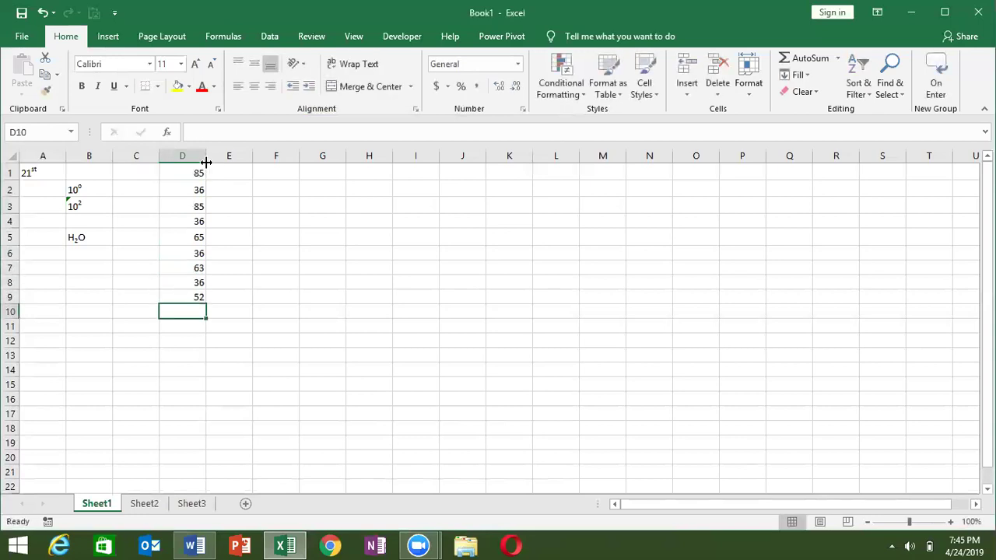
Step: Autofit column D to its numbers, then widen it slightly
double_click(205, 158)
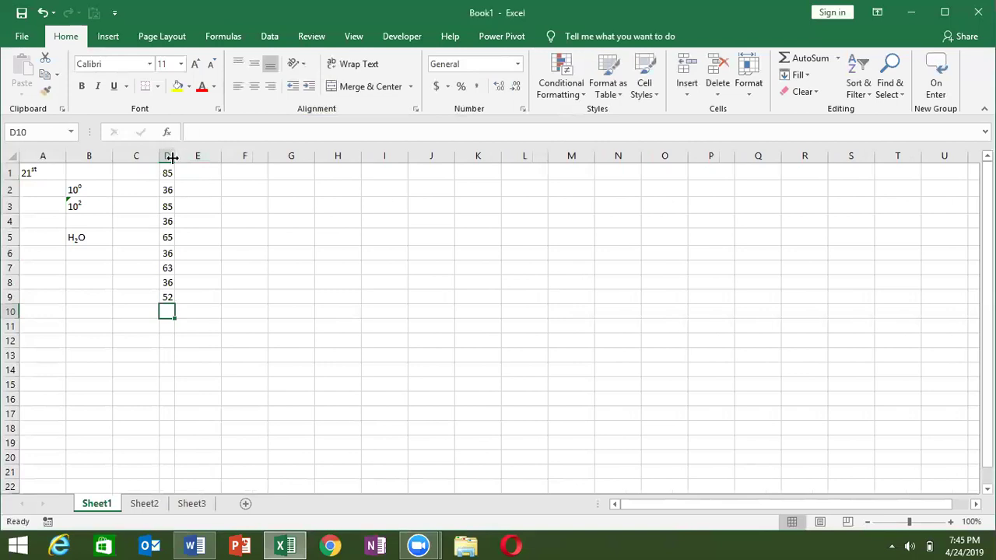
left_click_drag(172, 157, 175, 157)
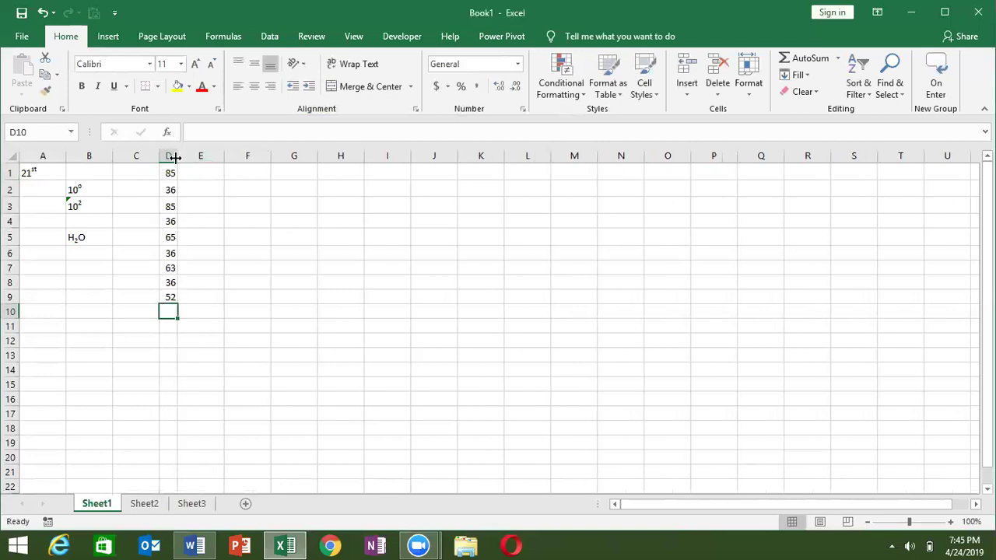
key("Up")
key("Up")
key("Up")
key("Up")
key("Up")
key("Up")
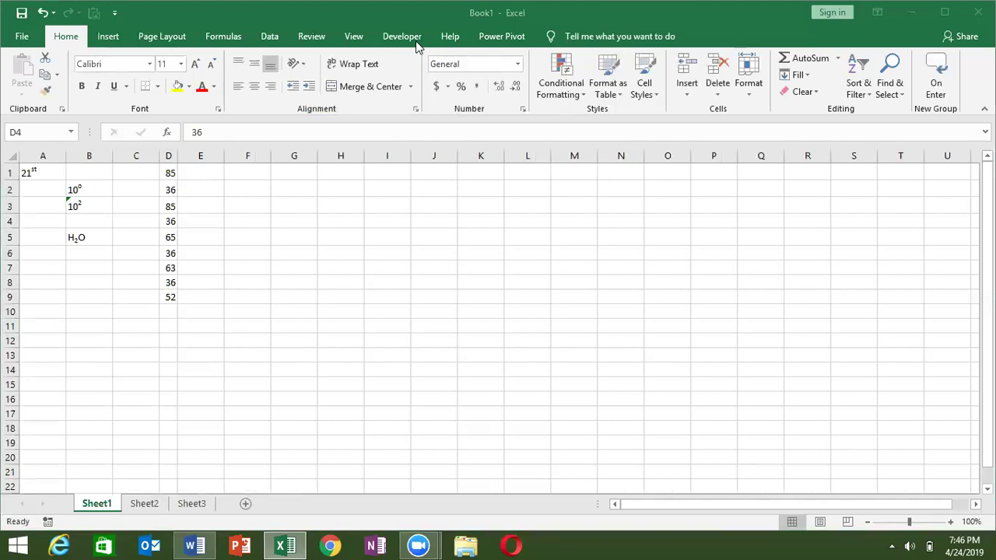
Step: Cross out D2's 36 with thick red diagonal borders running both ways
left_click(169, 190)
right_click(171, 190)
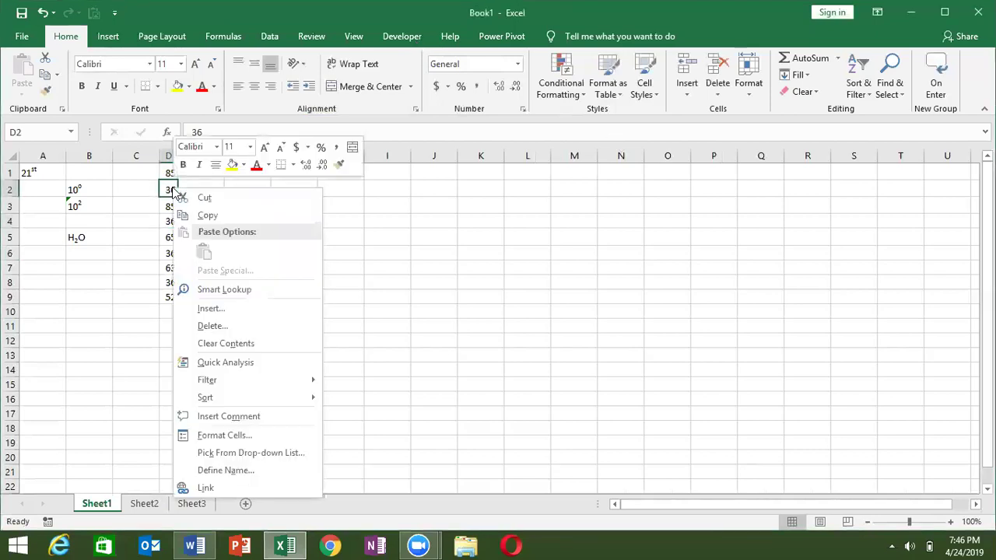
left_click(251, 434)
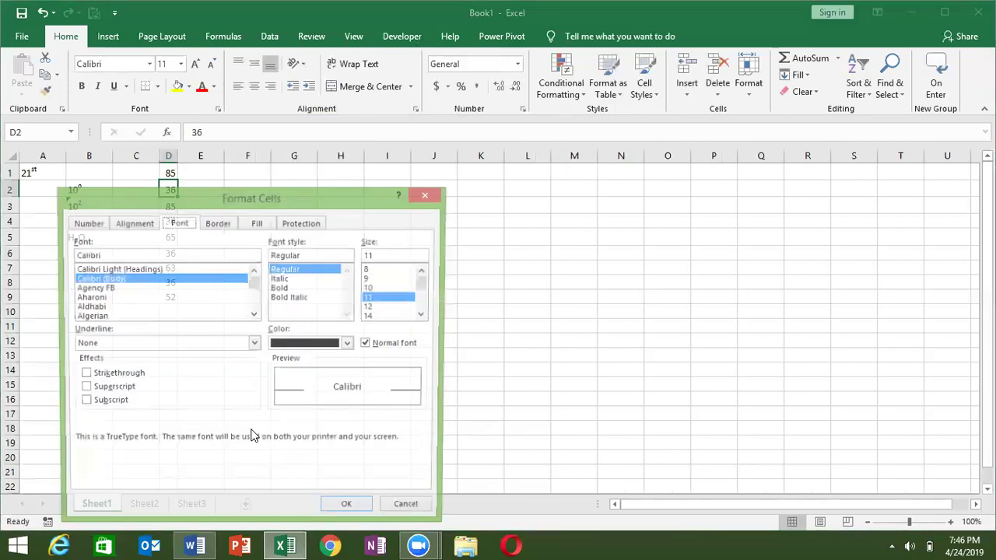
left_click(222, 226)
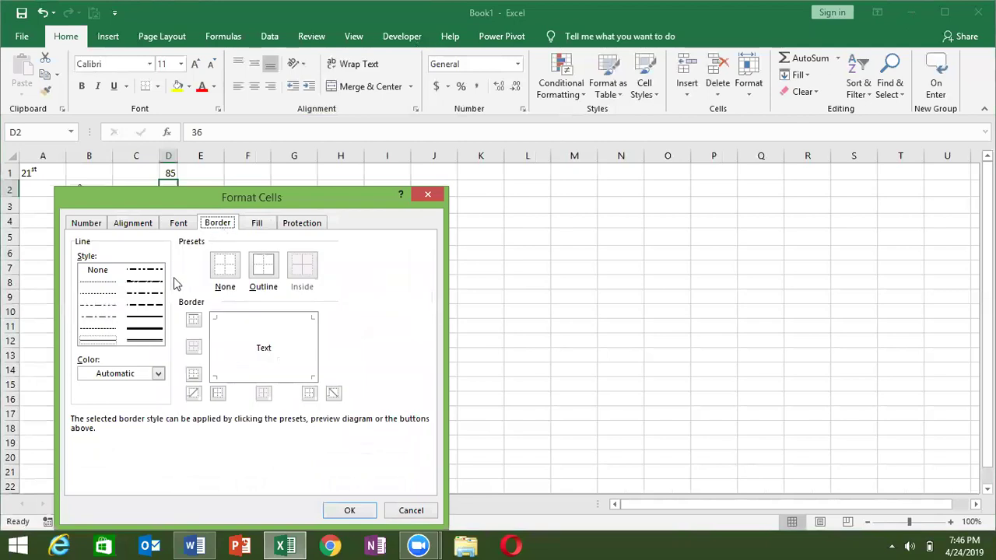
left_click(148, 317)
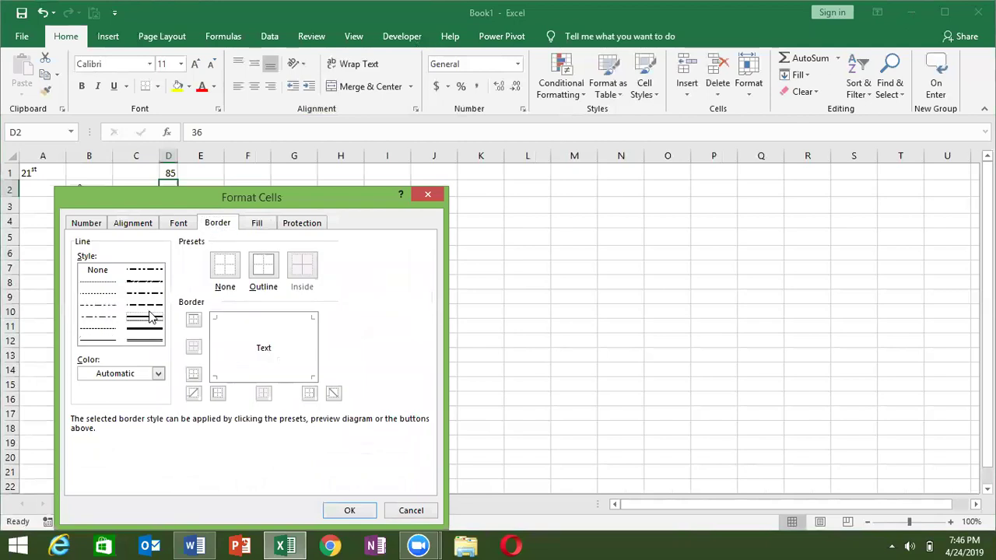
left_click(125, 373)
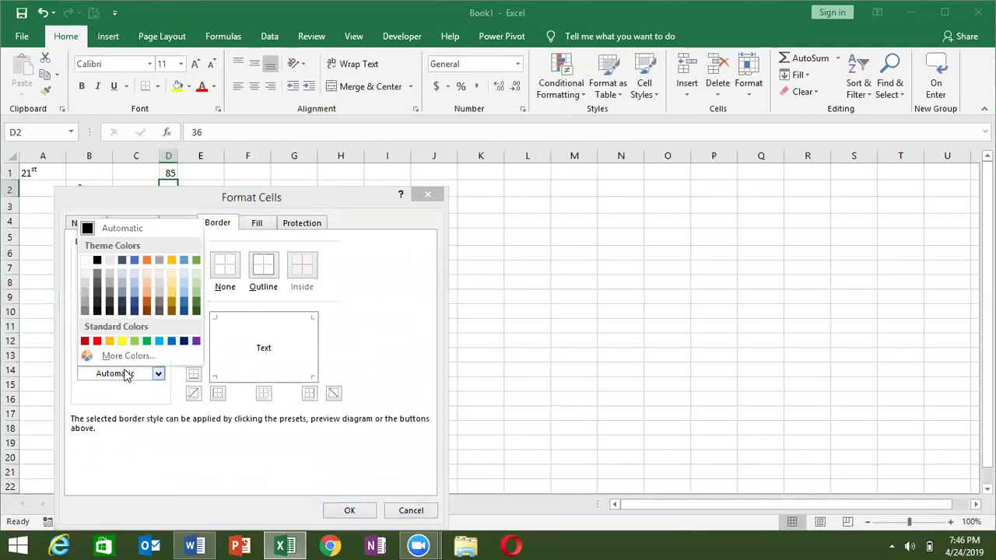
left_click(96, 342)
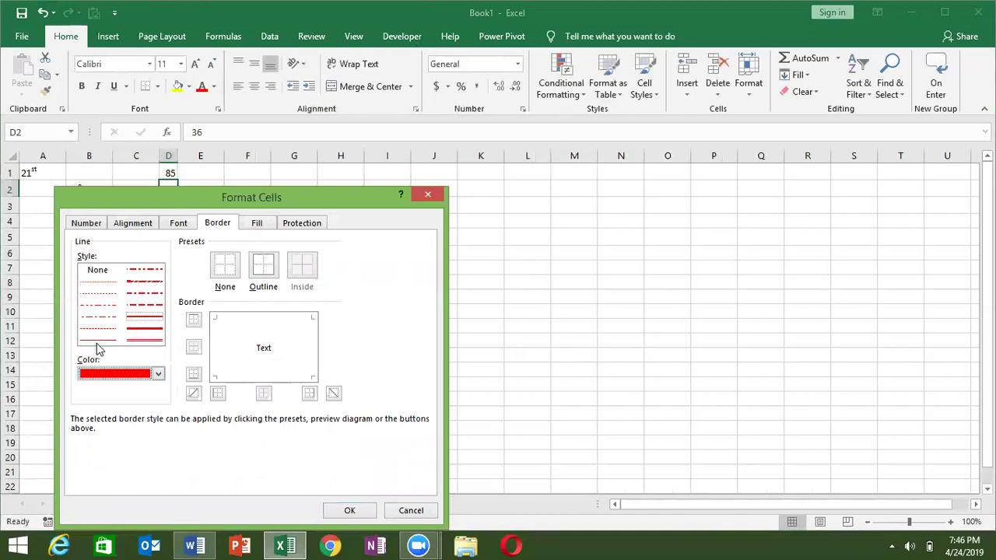
left_click(194, 394)
left_click(333, 394)
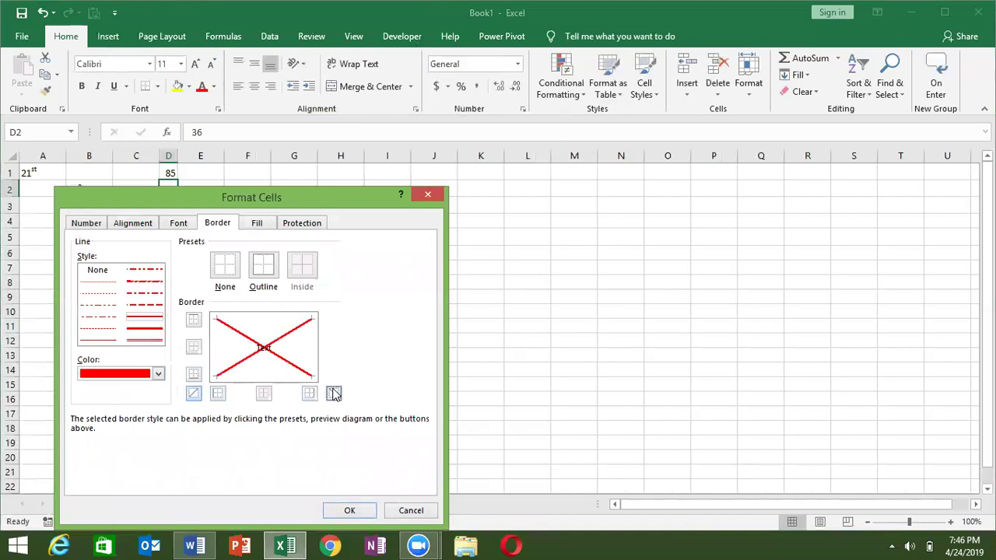
left_click(364, 510)
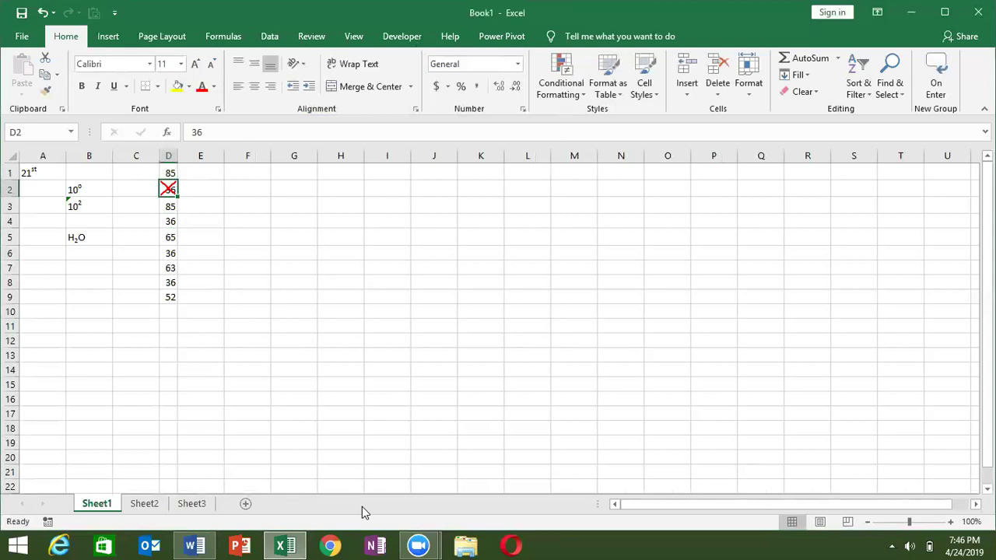
key("Down")
key("Down")
key("Down")
key("Down")
Step: Draw a green tick on D5 with a left border plus a rising diagonal border
key("Up")
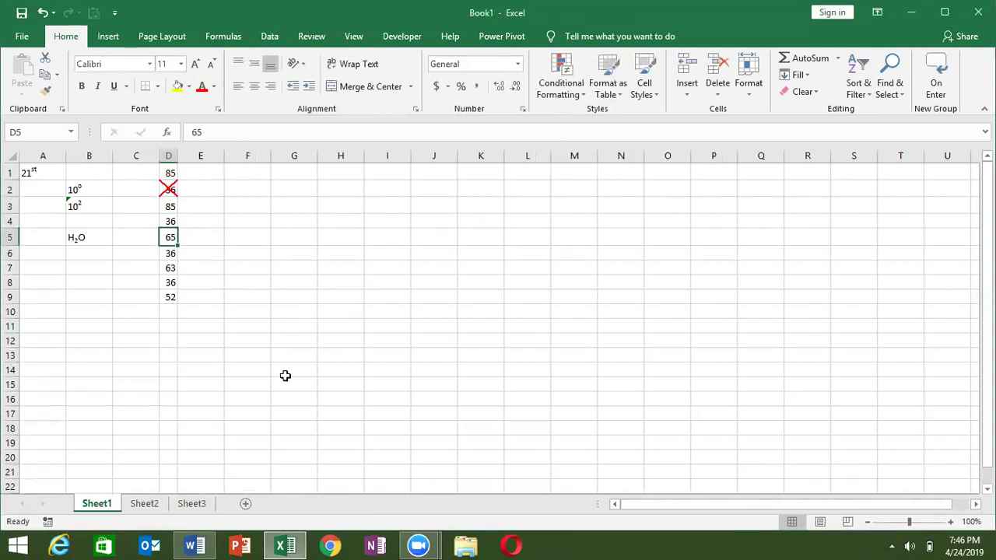
right_click(172, 237)
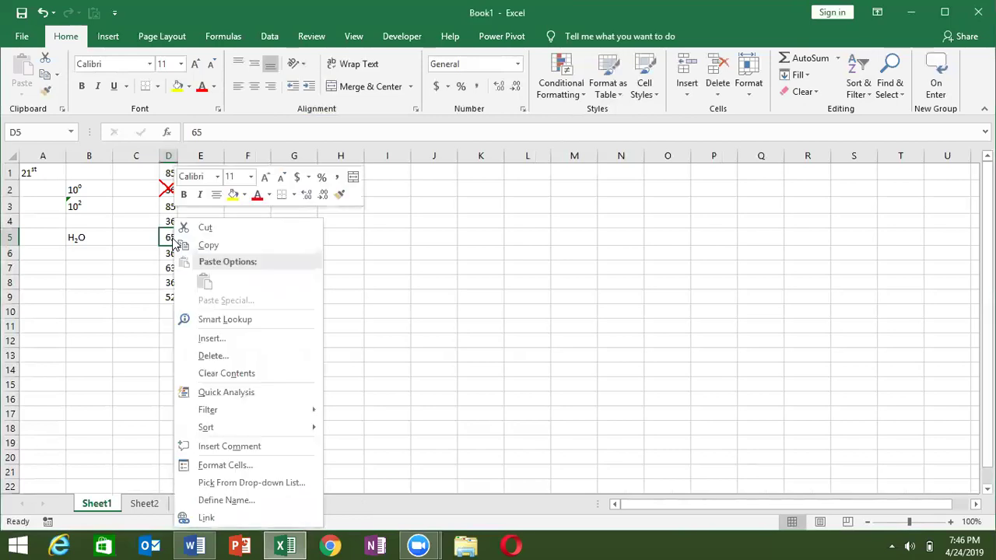
left_click(233, 464)
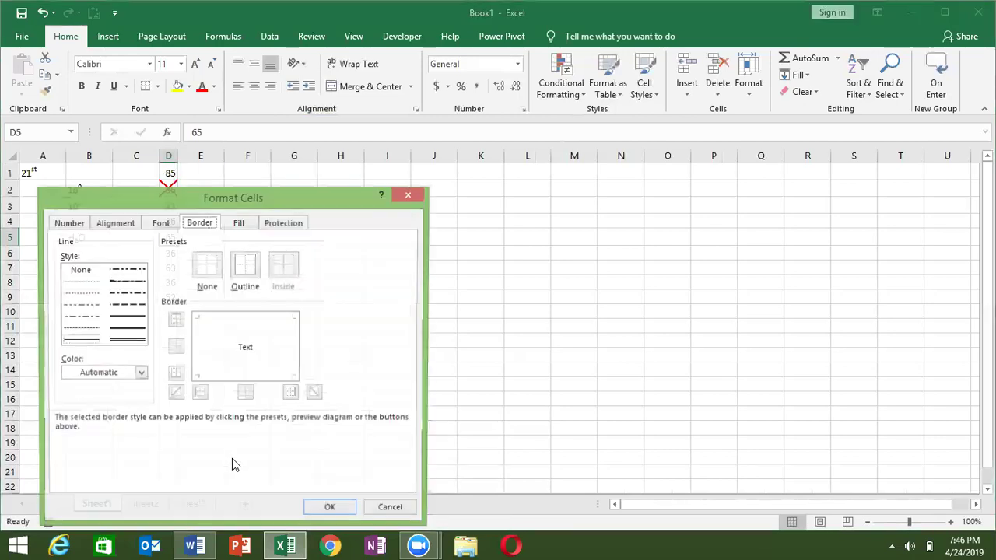
left_click(107, 375)
left_click(129, 342)
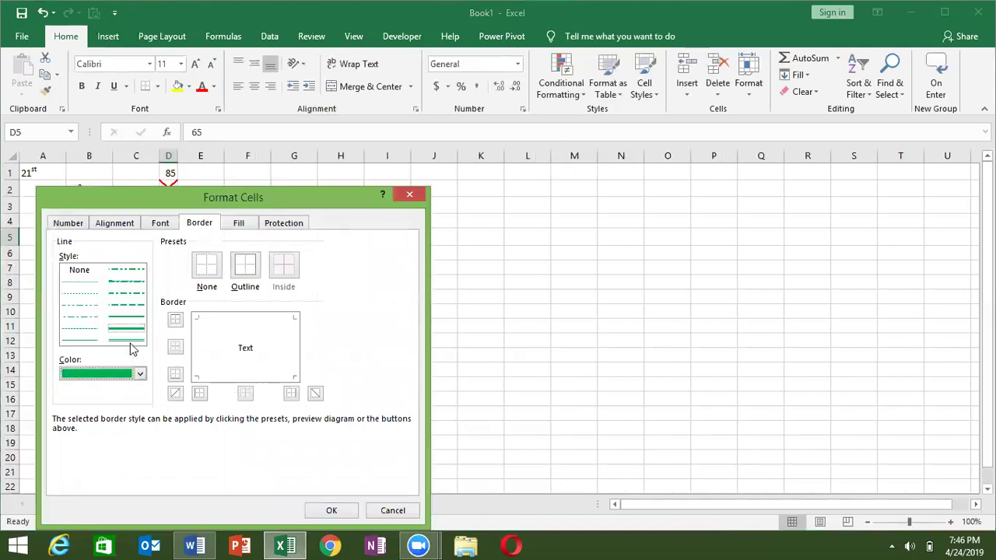
left_click(198, 393)
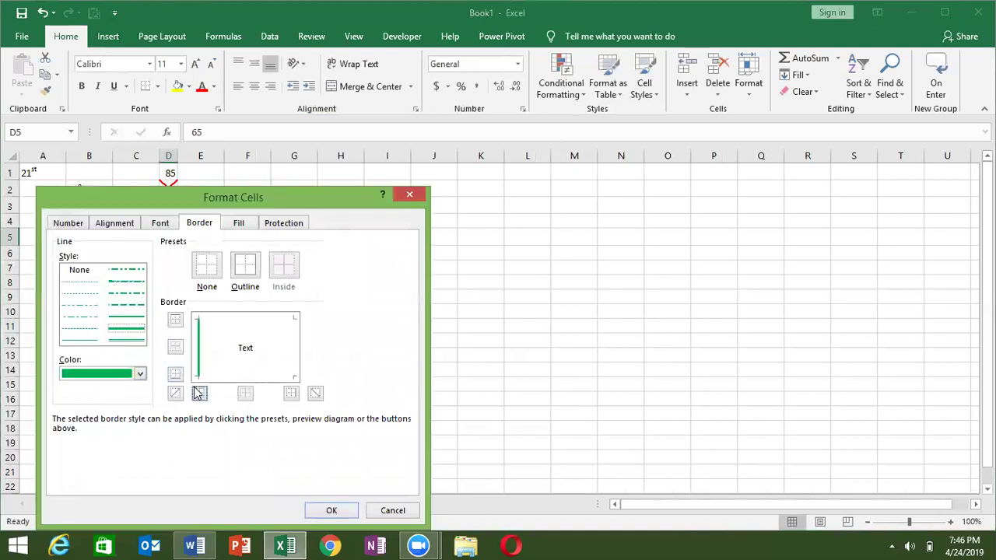
left_click(176, 393)
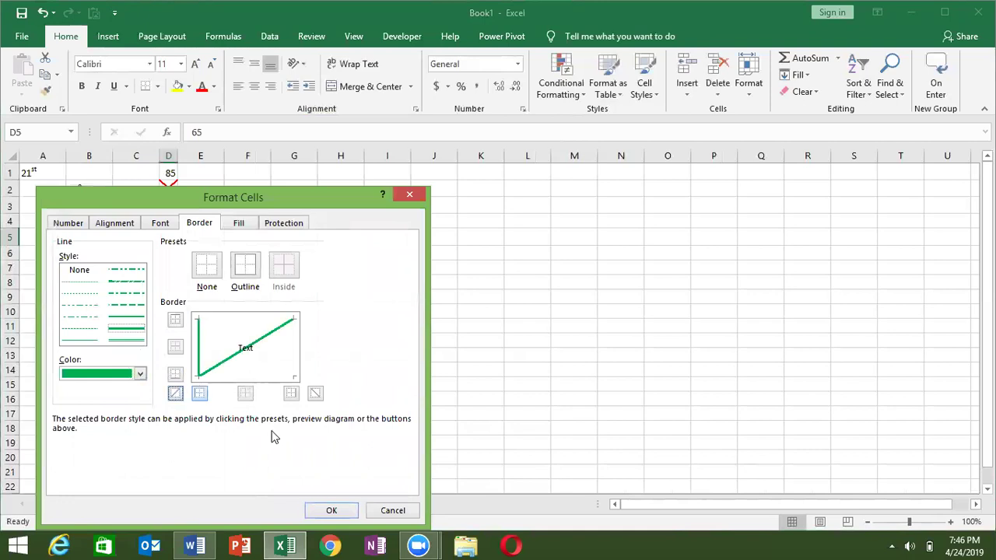
left_click(331, 511)
left_click(331, 442)
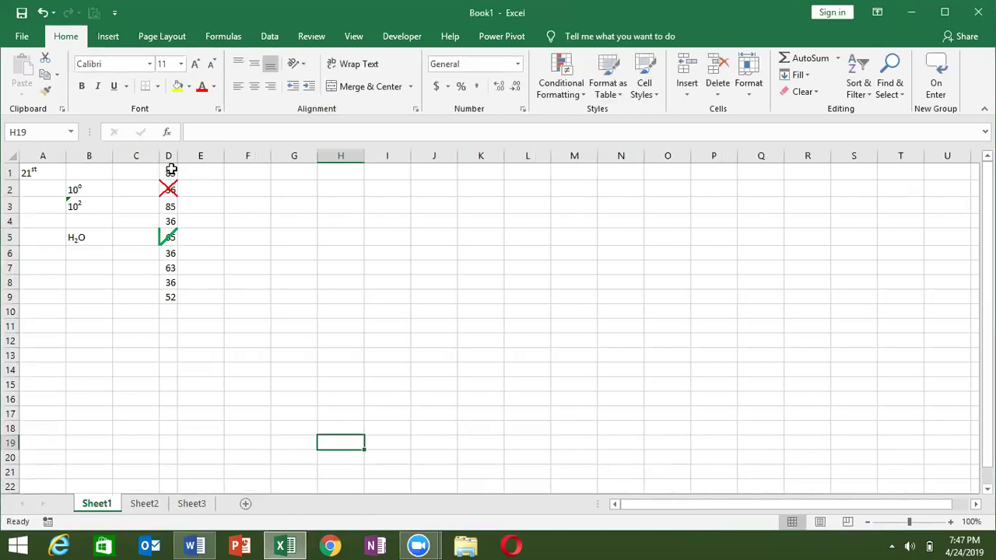
key("Up")
key("Up")
key("Up")
key("Up")
key("Up")
key("Up")
key("Up")
key("Up")
key("Up")
key("Up")
key("Up")
key("Up")
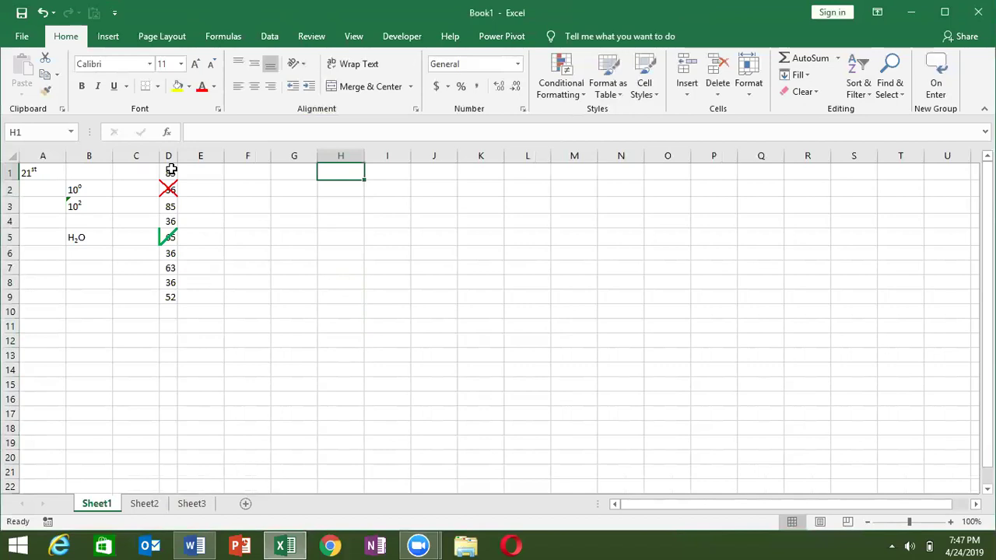
left_click(171, 170)
Step: Enter the letter P in cell E1
key("Down")
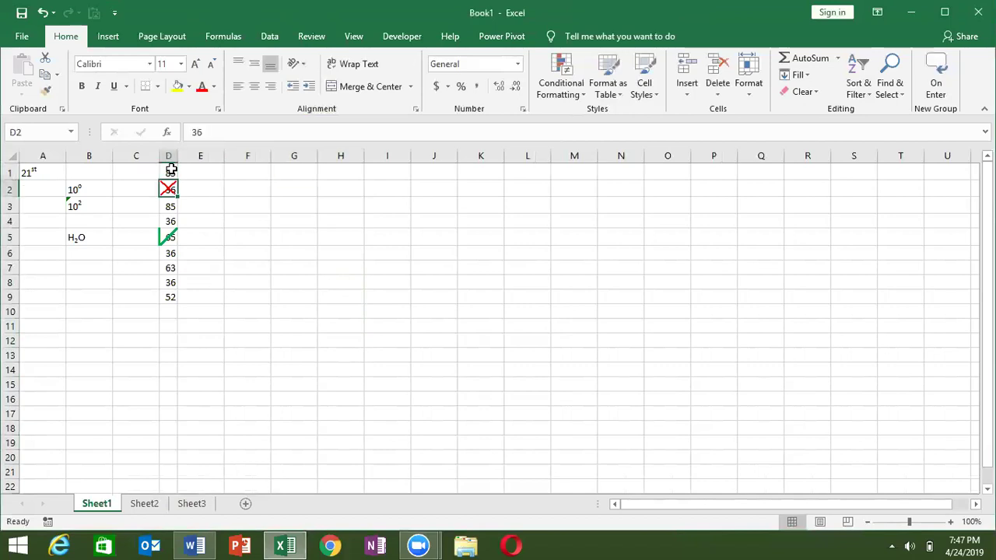
key("Up")
key("Right")
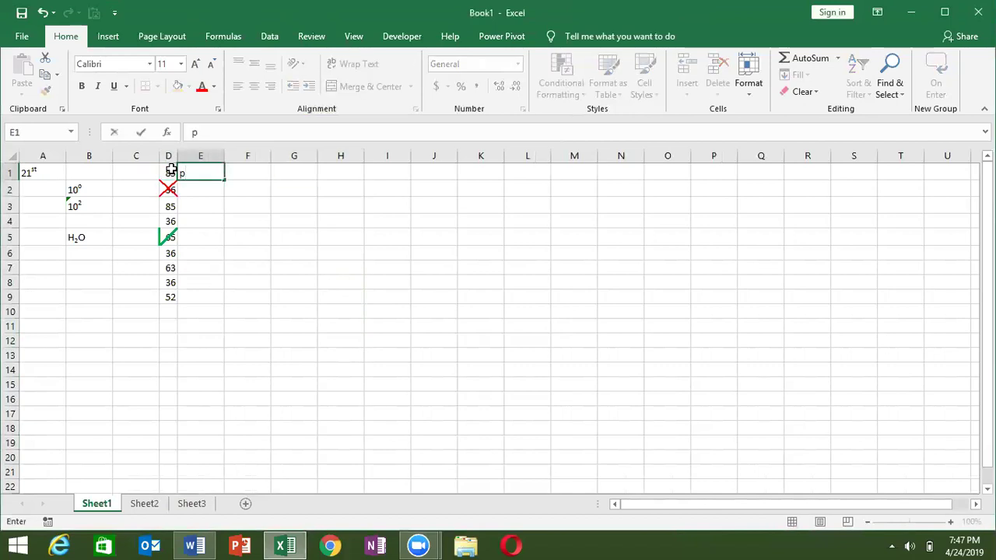
type("P")
key("Return")
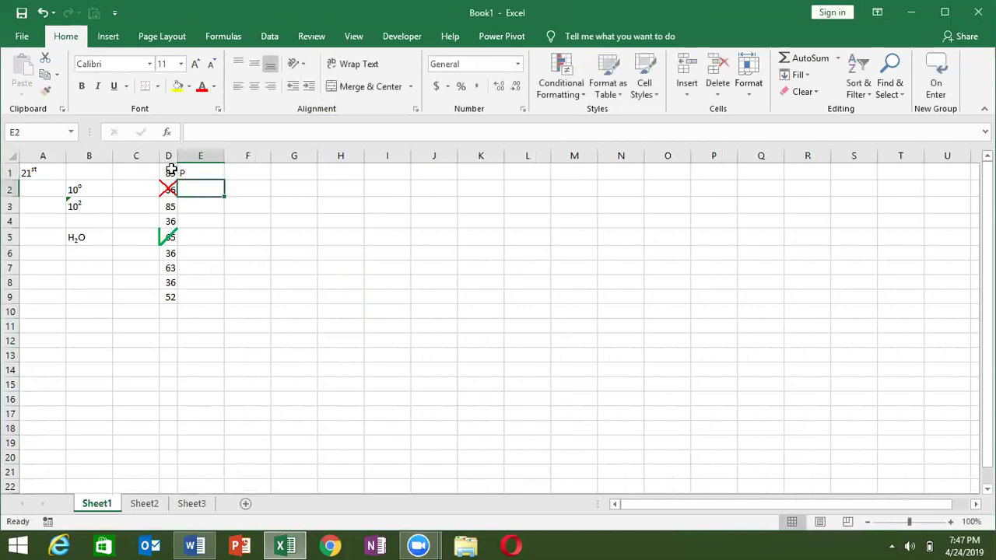
key("Up")
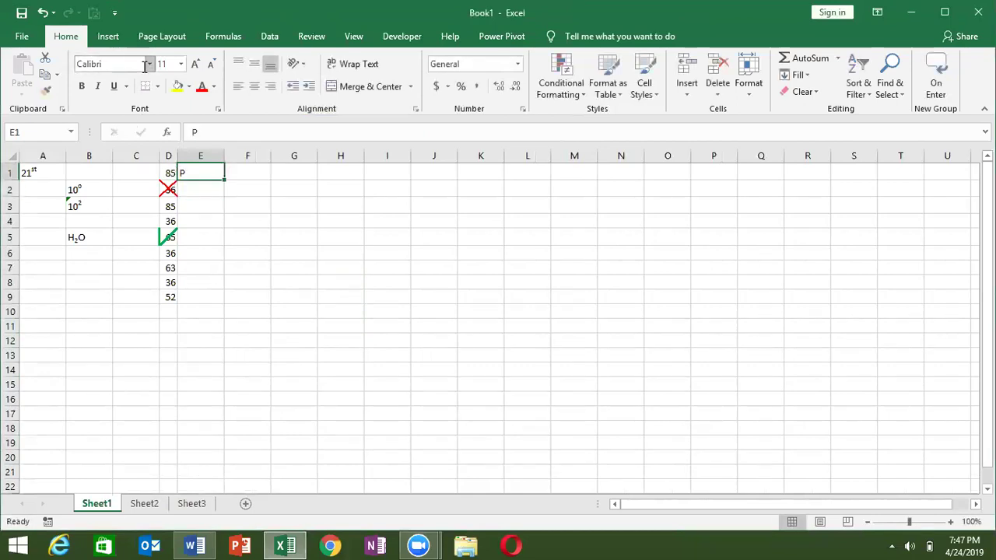
Step: Set E1's font to Wingdings 2 and fill the tick down to E9
left_click(150, 66)
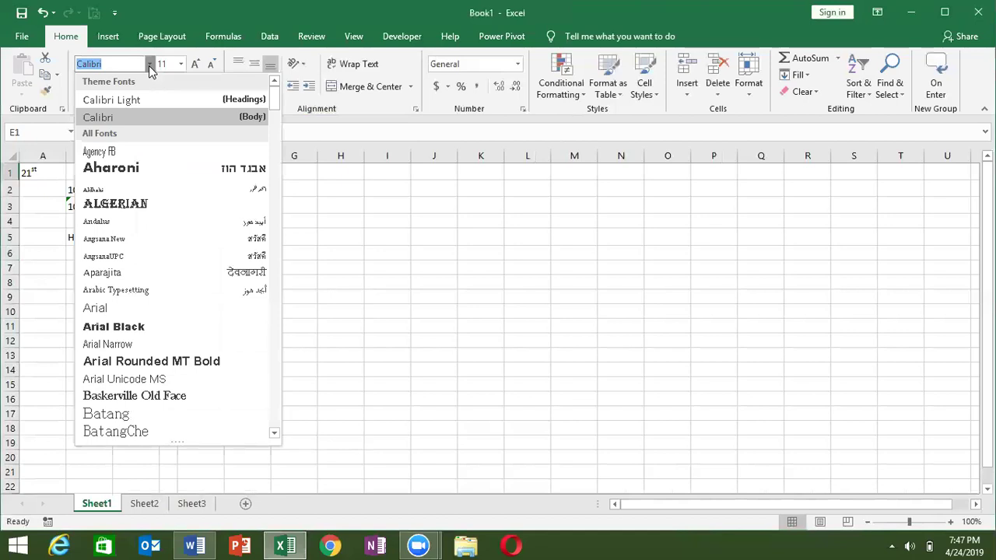
key("Down")
key("Down")
key("Down")
key("Down")
key("Down")
key("Down")
key("Down")
key("Down")
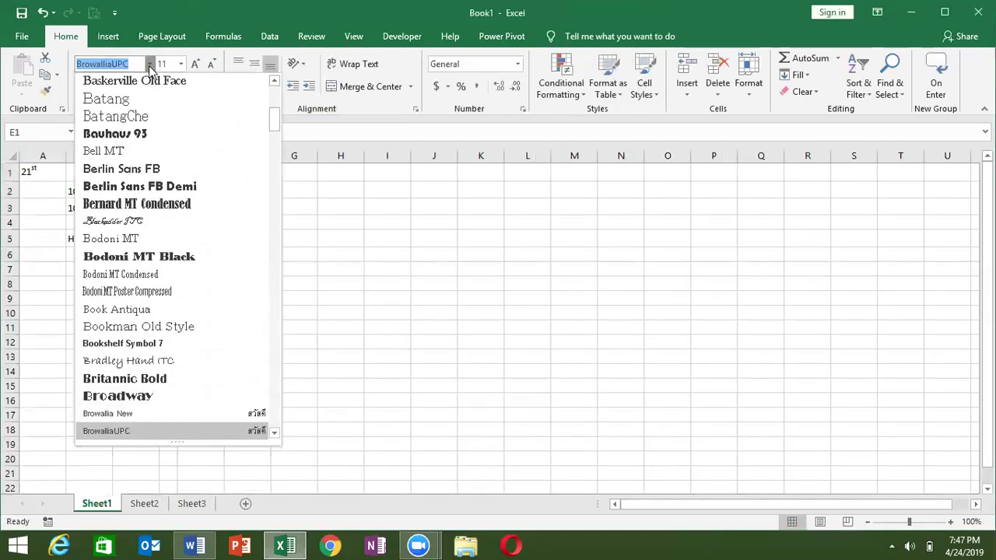
type("w")
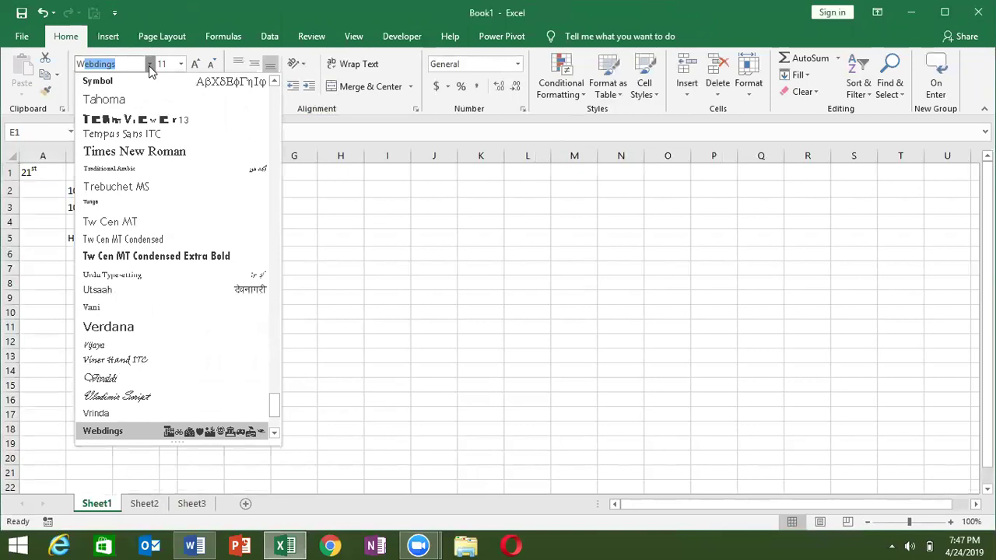
key("Down")
key("Down")
key("Down")
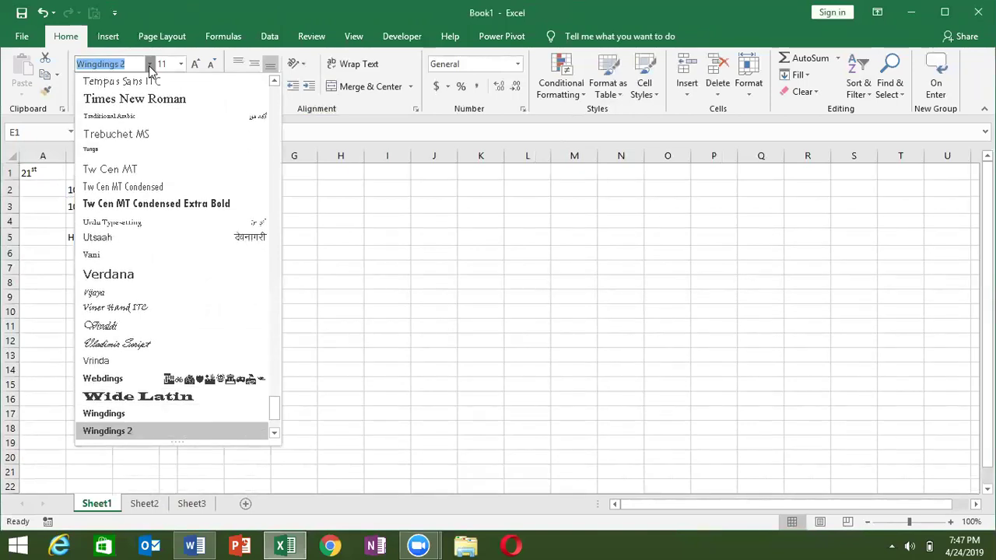
key("Return")
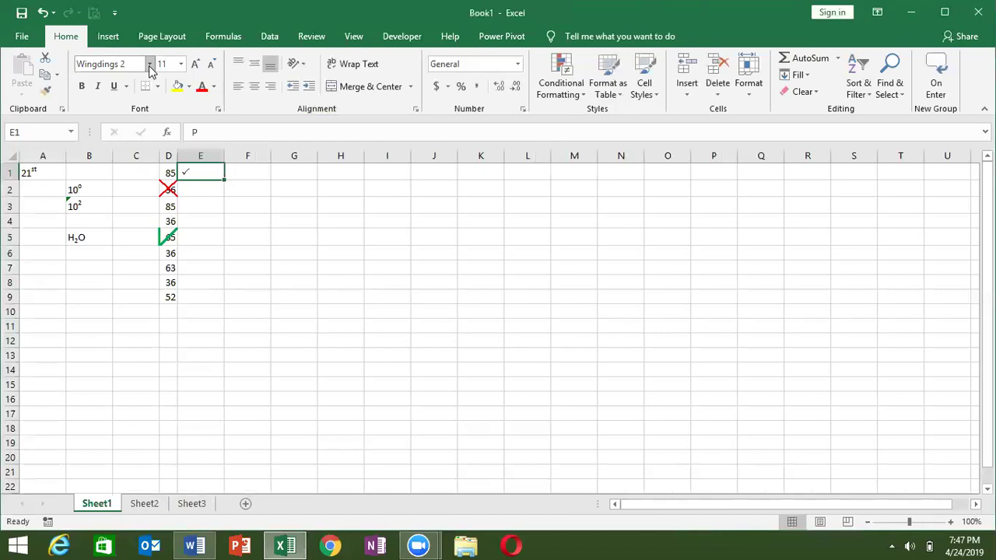
double_click(221, 181)
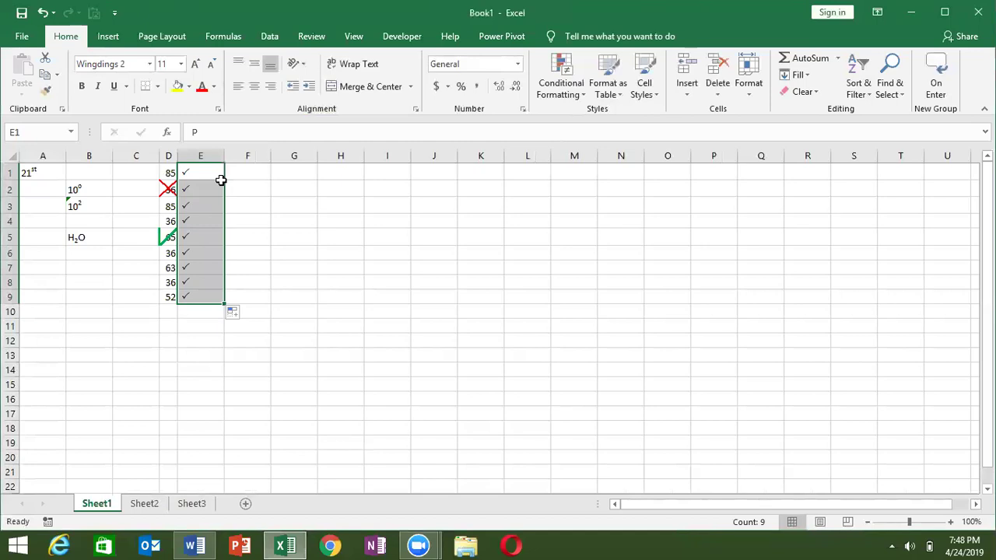
key("Down")
key("Down")
key("Down")
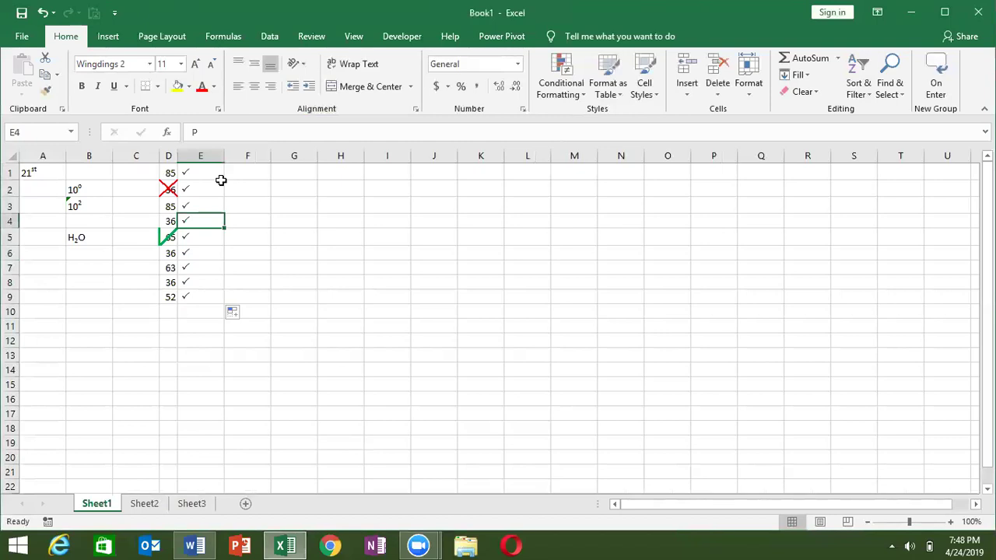
Step: Replace E4's tick with a cross by entering O in Wingdings 2
type("O")
key("Return")
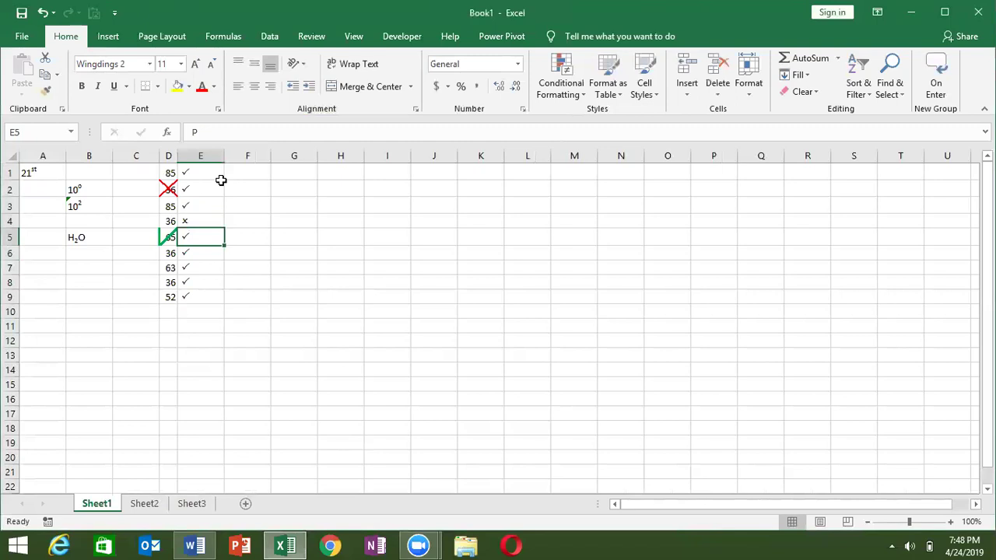
key("Up")
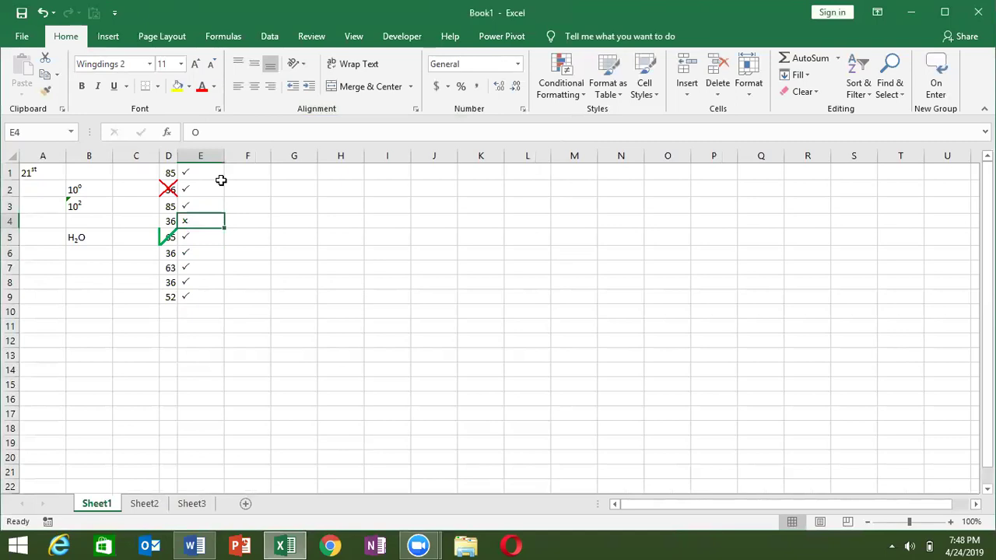
key("Down")
key("Down")
key("Up")
key("Up")
key("Up")
key("Up")
key("Up")
key("Right")
key("Left")
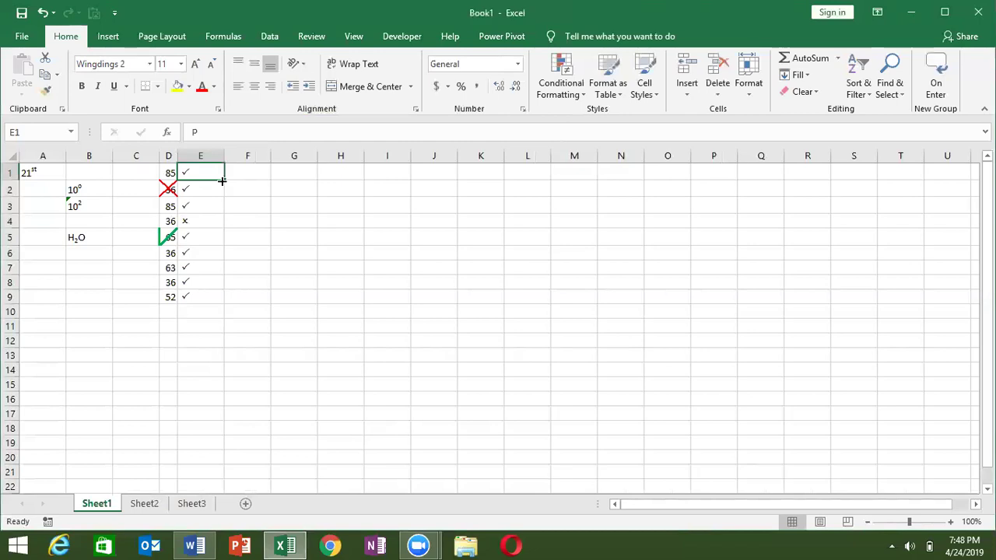
Step: Enter J in cell G3 for a check mark
key("Right")
key("Right")
key("Down")
key("Down")
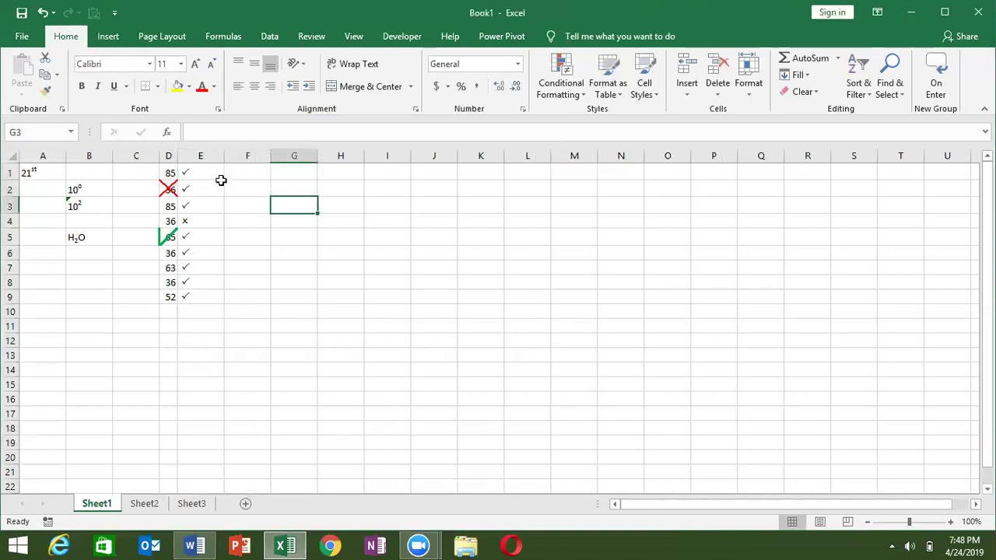
type("J")
key("Return")
key("Up")
Step: Rotate G3's text orientation to -45 degrees
left_click(416, 111)
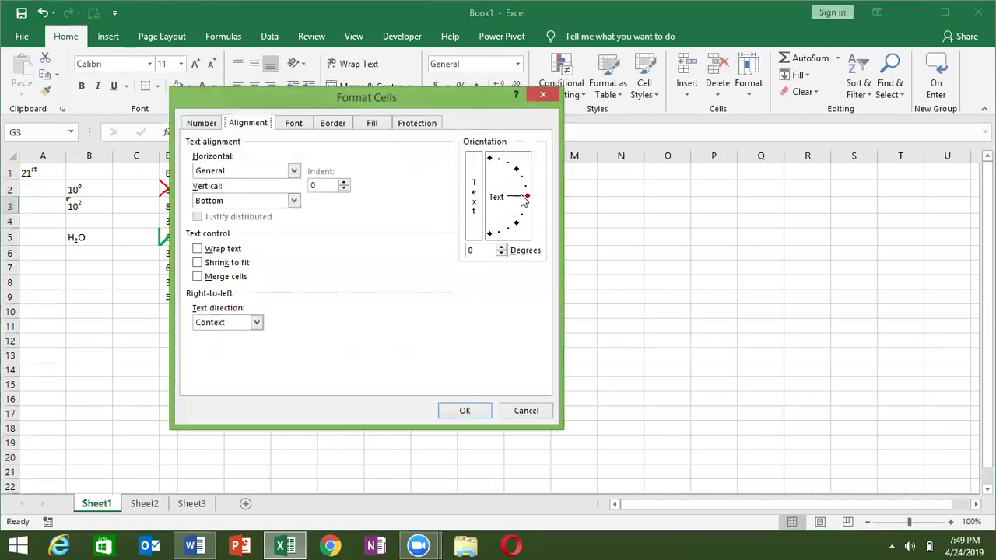
left_click_drag(523, 199, 525, 236)
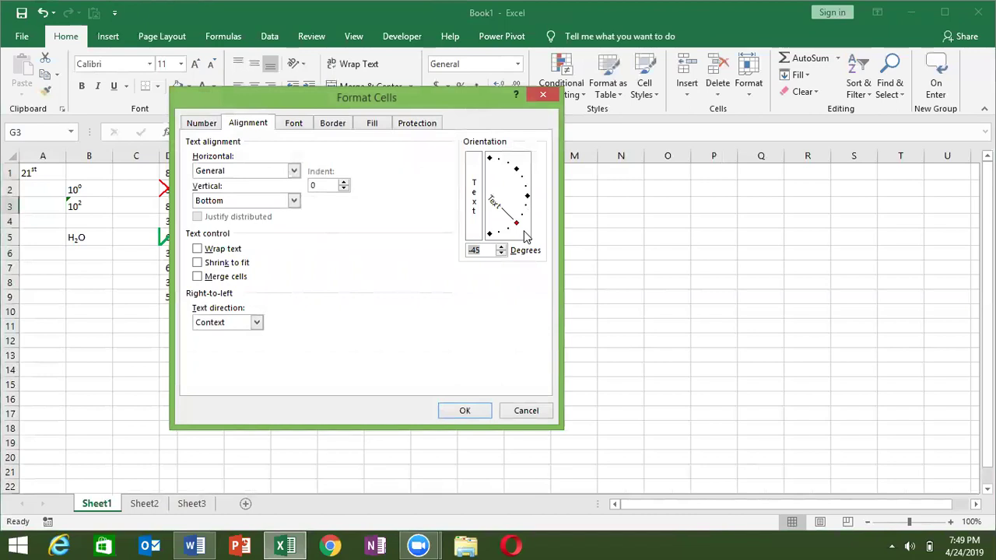
key("Return")
key("Return")
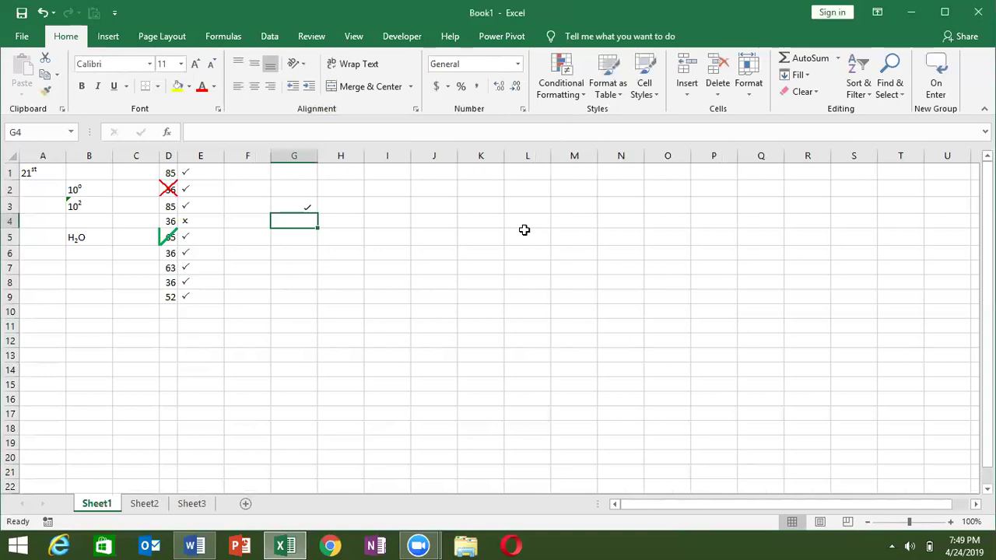
Step: Type a person's full name into cell I1
left_click(362, 187)
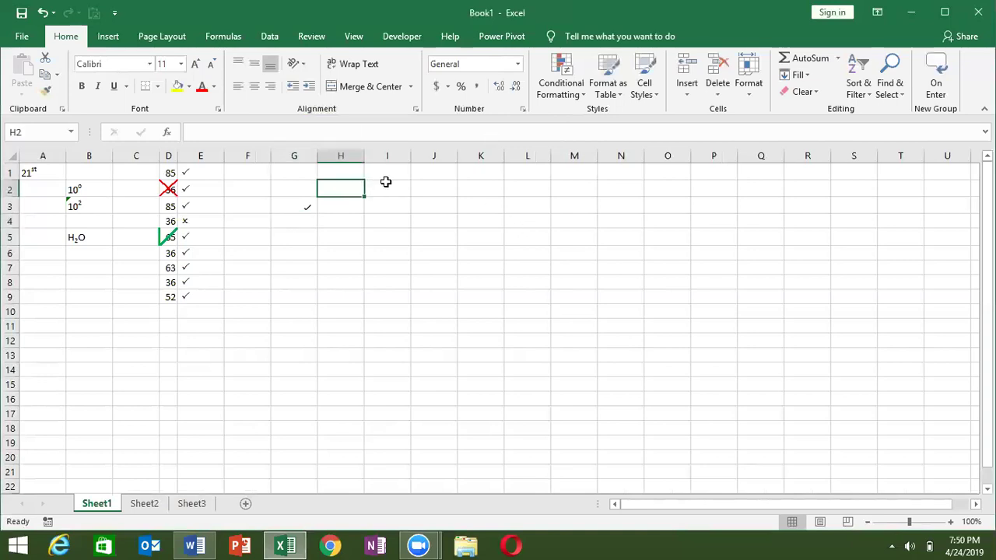
left_click(385, 184)
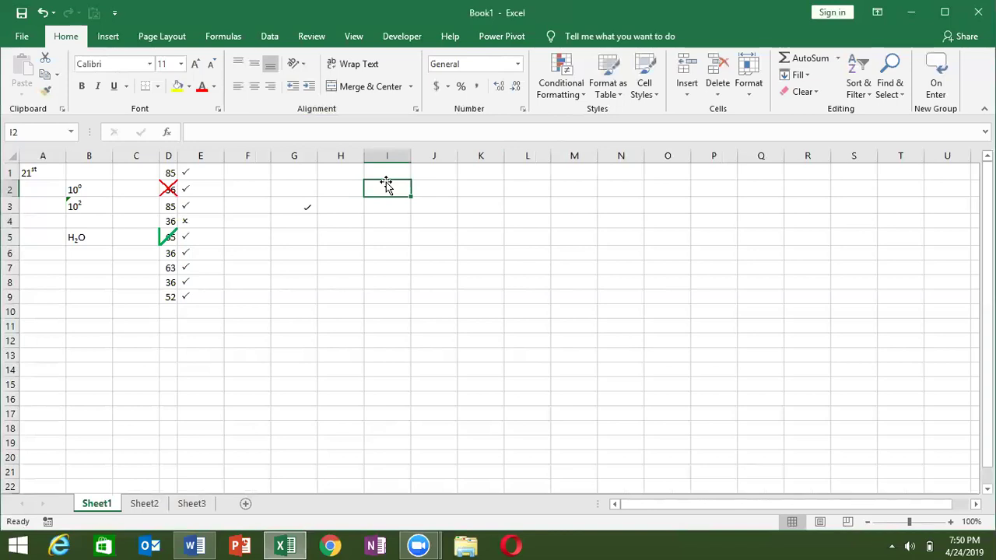
key("Up")
type("sujeet")
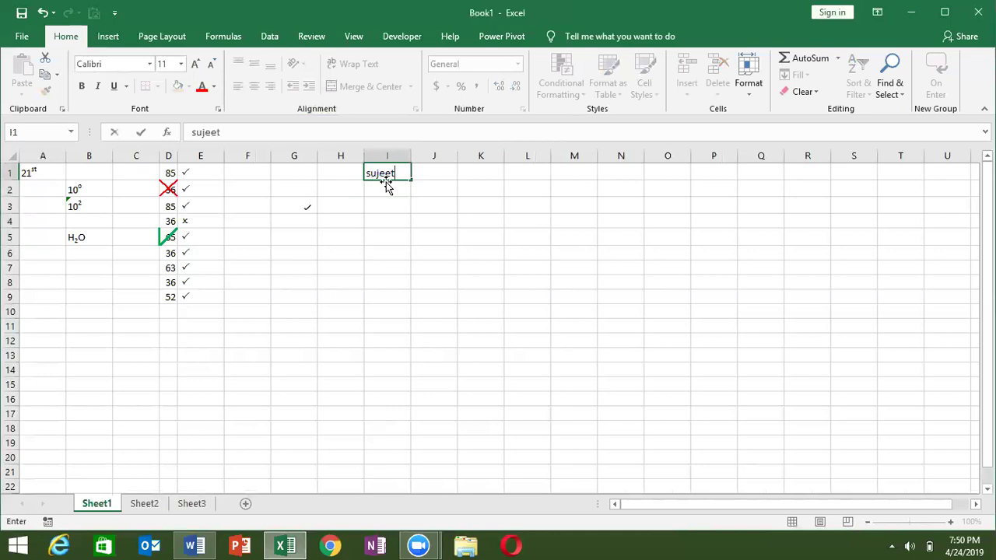
type(" ku")
type("mar")
key("Return")
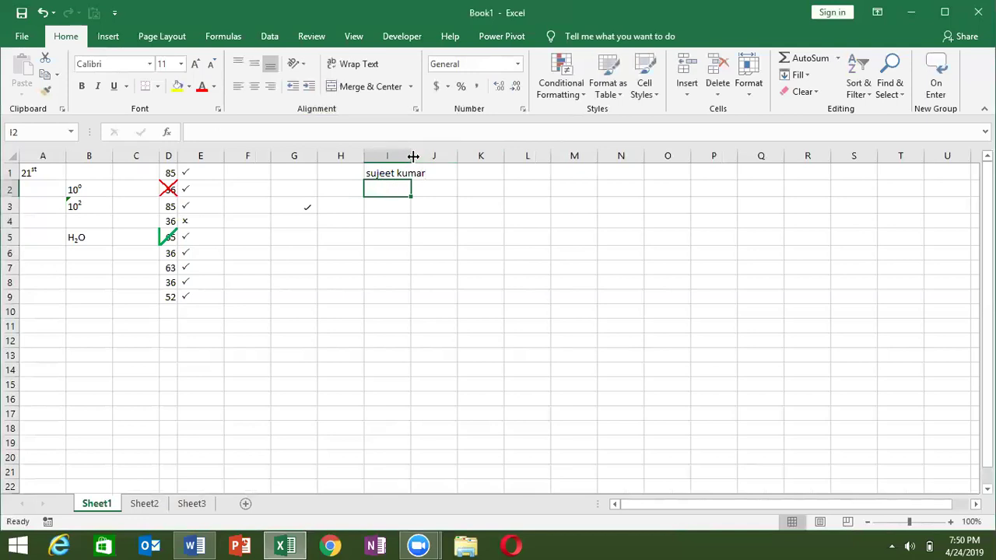
Step: Try AutoFit and Wrap Text on column I, undoing each to keep the original layout
double_click(411, 156)
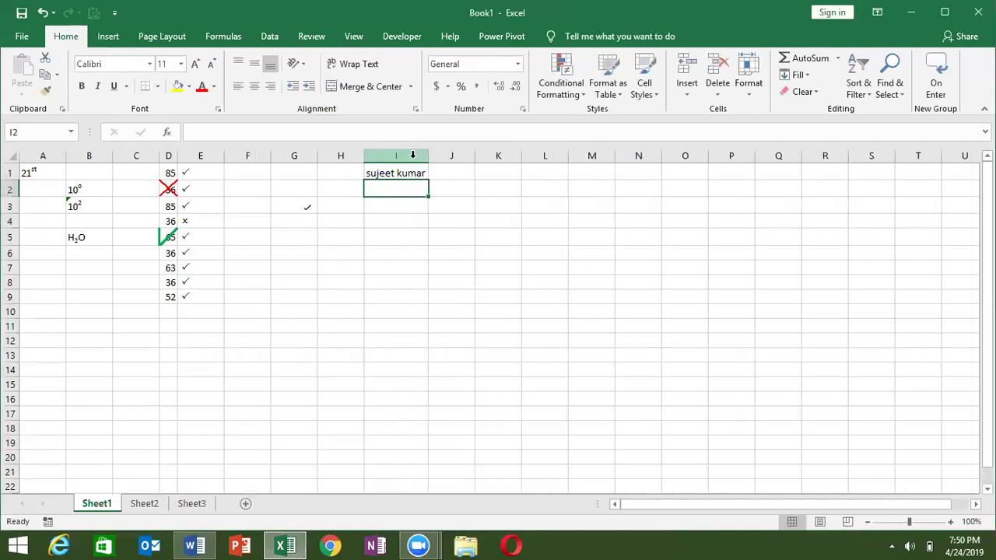
key("ctrl+z")
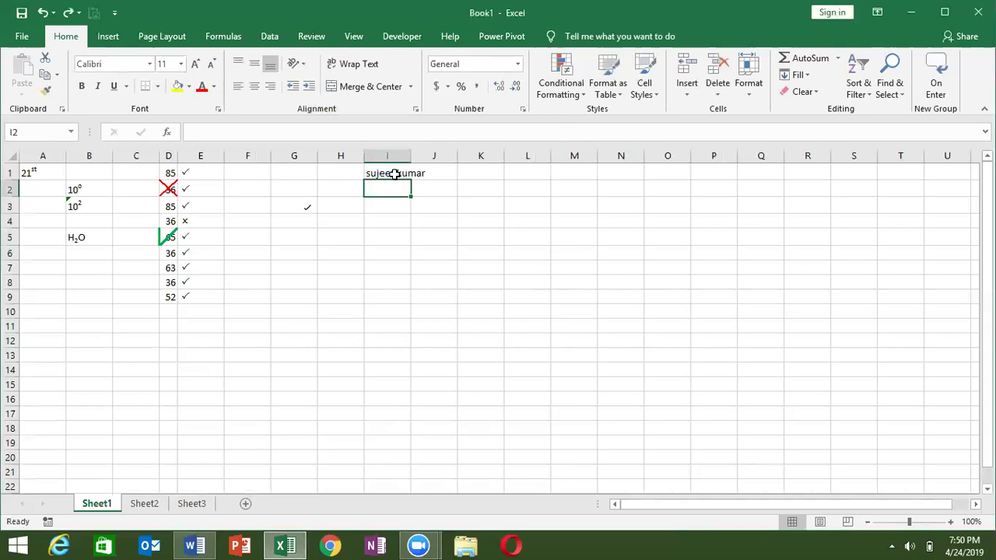
left_click(394, 173)
left_click(367, 65)
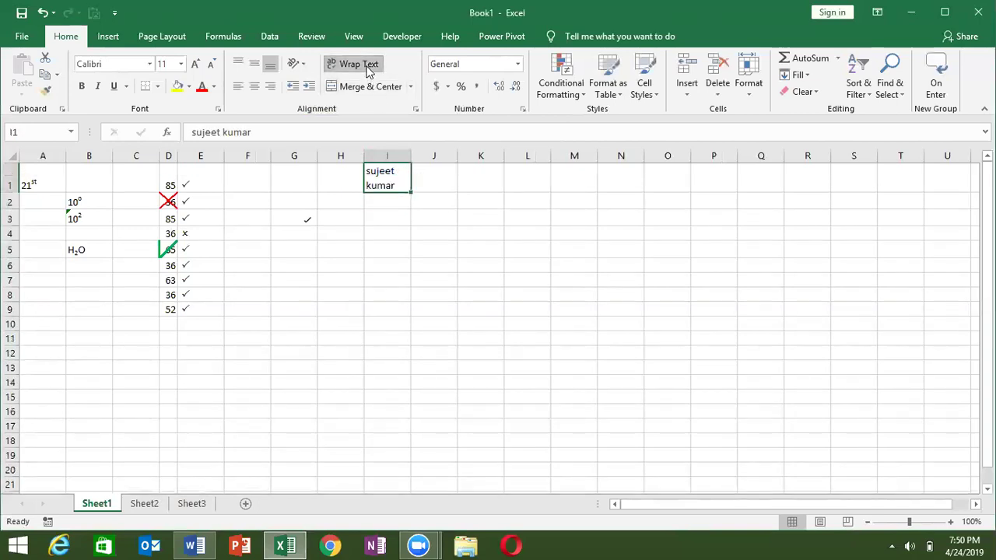
key("ctrl+z")
key("Down")
key("Down")
key("Down")
key("Down")
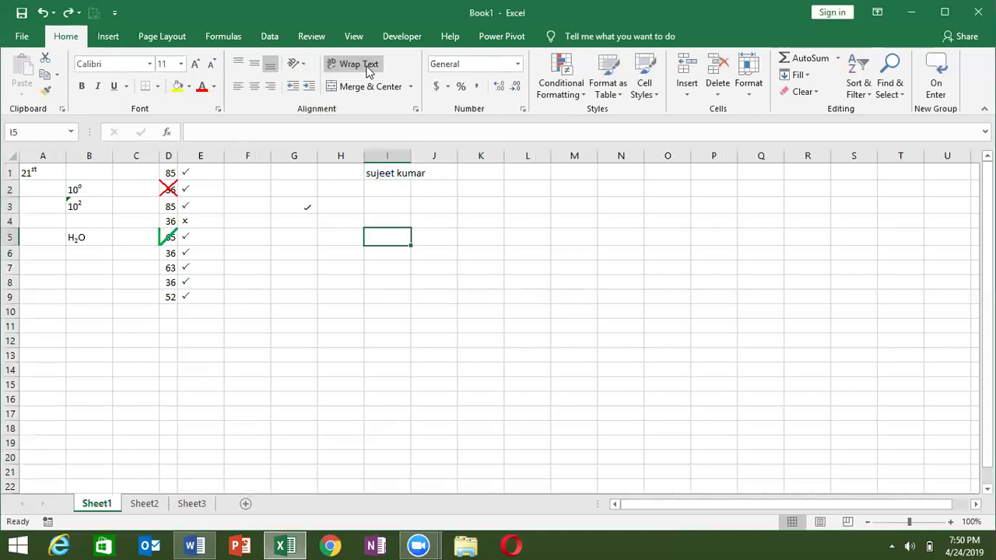
Step: Enter 123, 852 and 3654 on separate lines in I5 using Alt+Enter
type("123")
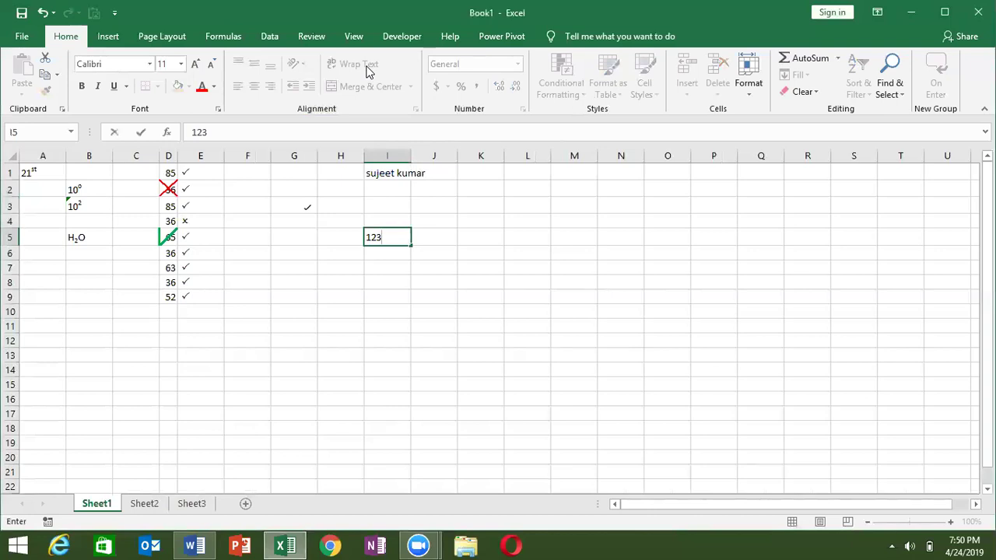
key("alt+Return")
type("852")
key("alt+Return")
type("3654")
key("Return")
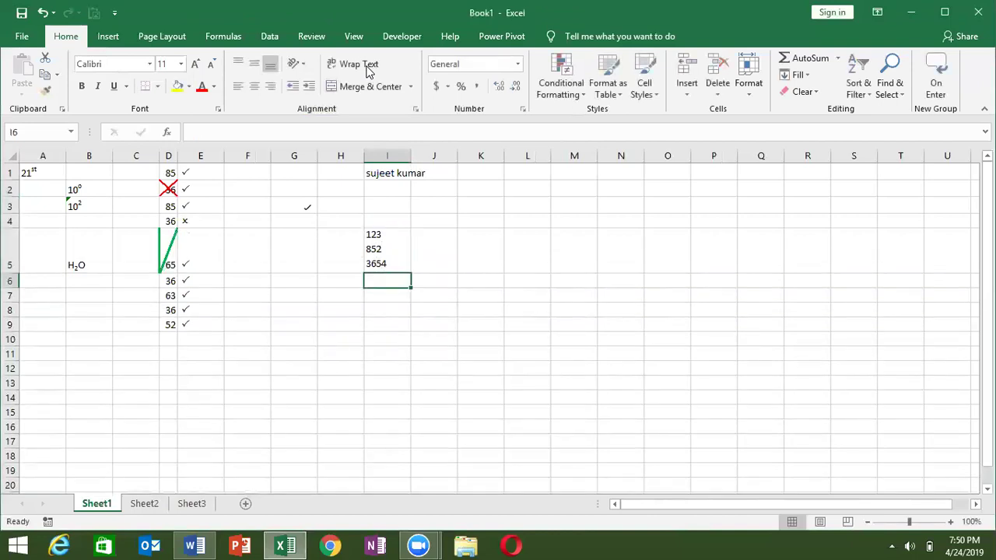
key("Up")
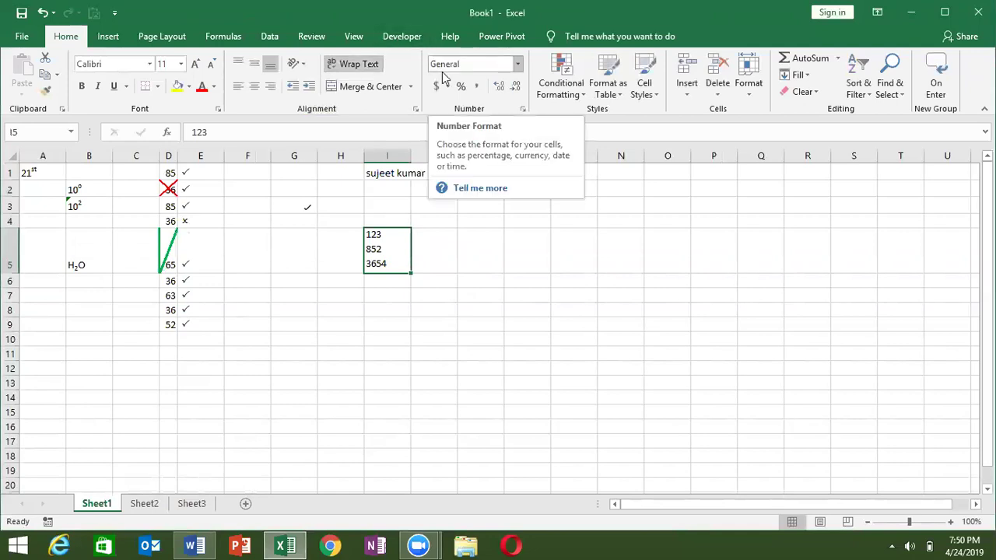
Step: Turn on Shrink to fit for I1, then widen column I to 12.86
left_click(392, 173)
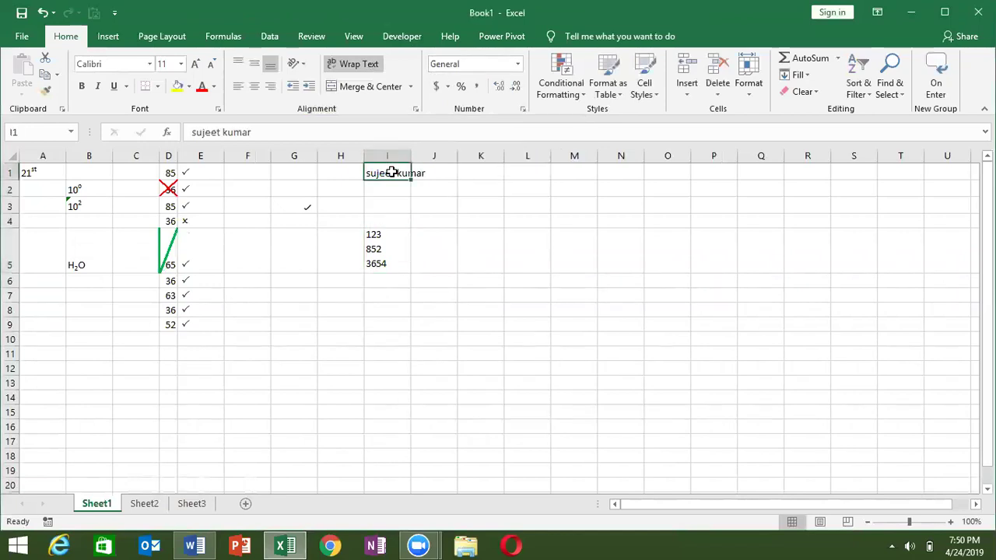
right_click(392, 172)
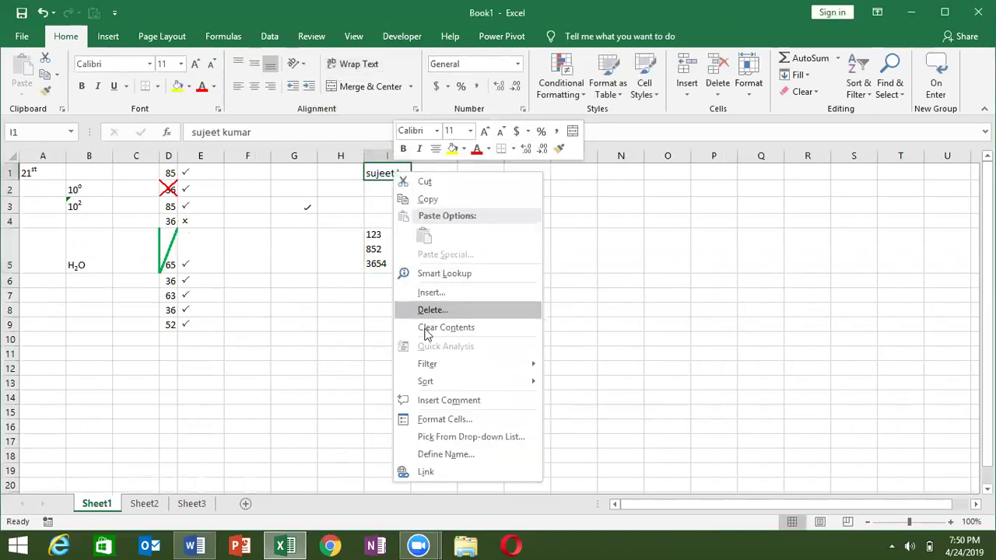
left_click(432, 419)
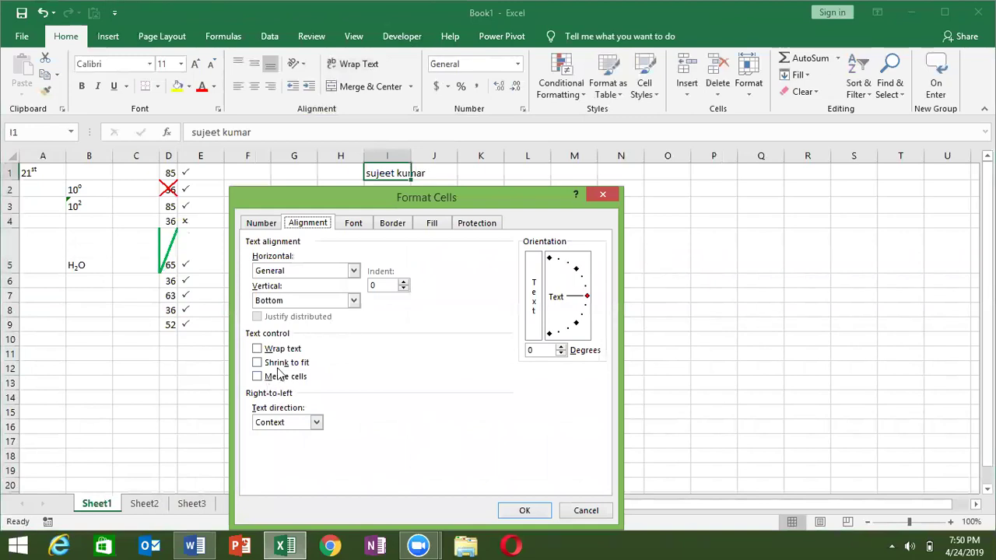
left_click(265, 364)
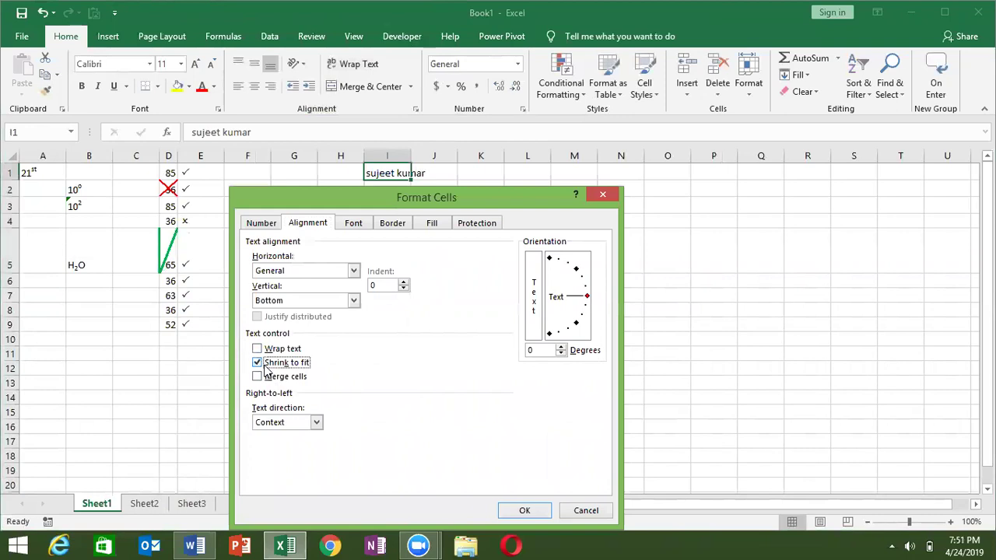
key("Return")
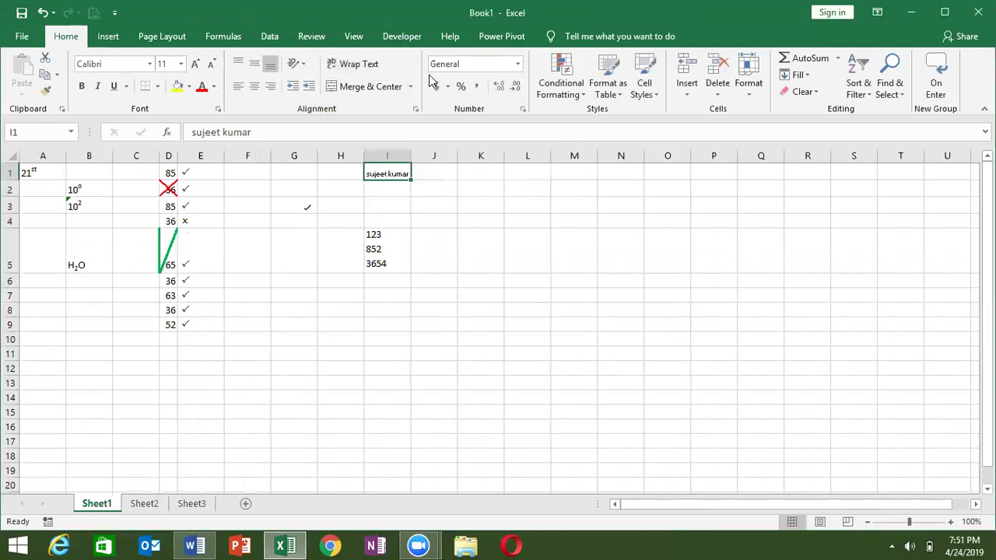
left_click_drag(410, 158, 433, 163)
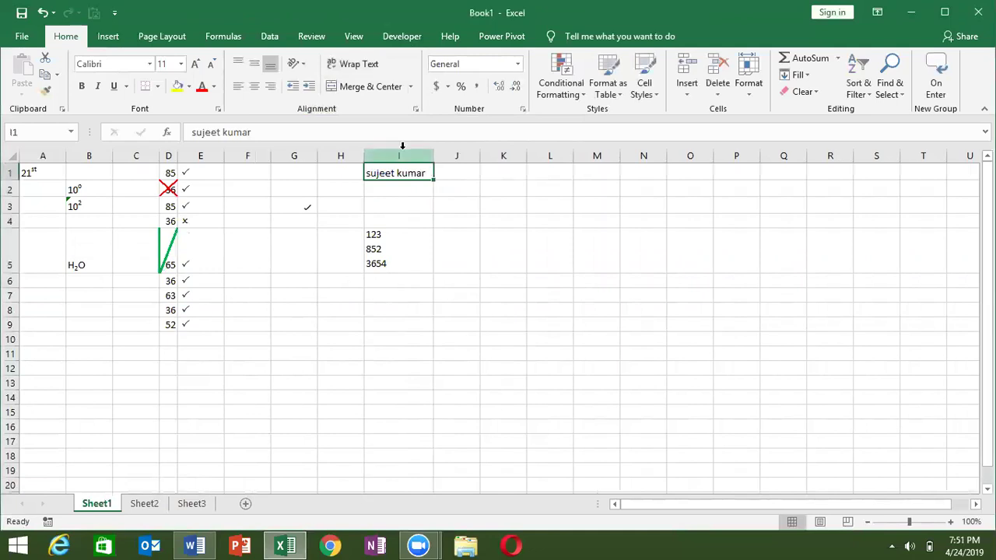
left_click(496, 191)
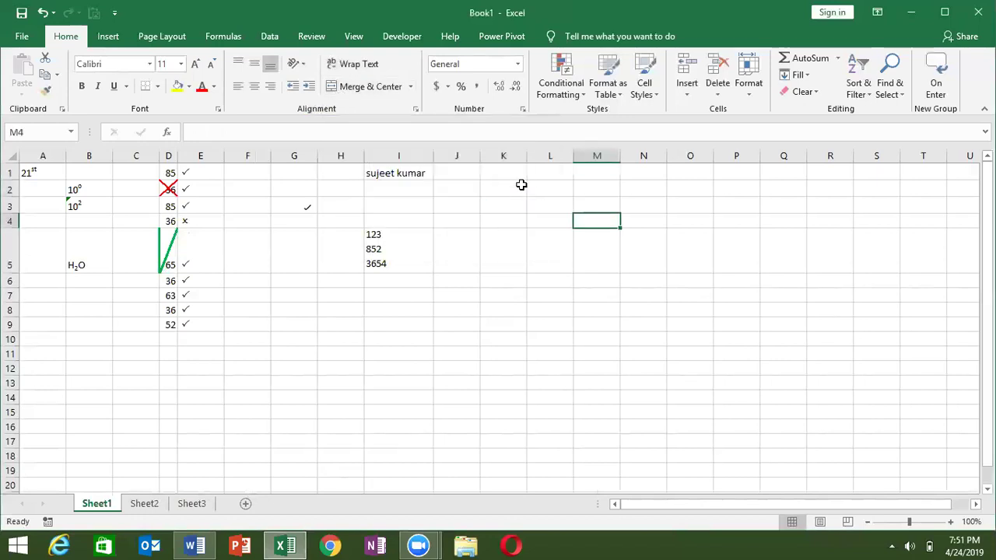
Step: Apply Merge Across to K2:M5 and check the merged rows
left_click_drag(520, 184, 607, 267)
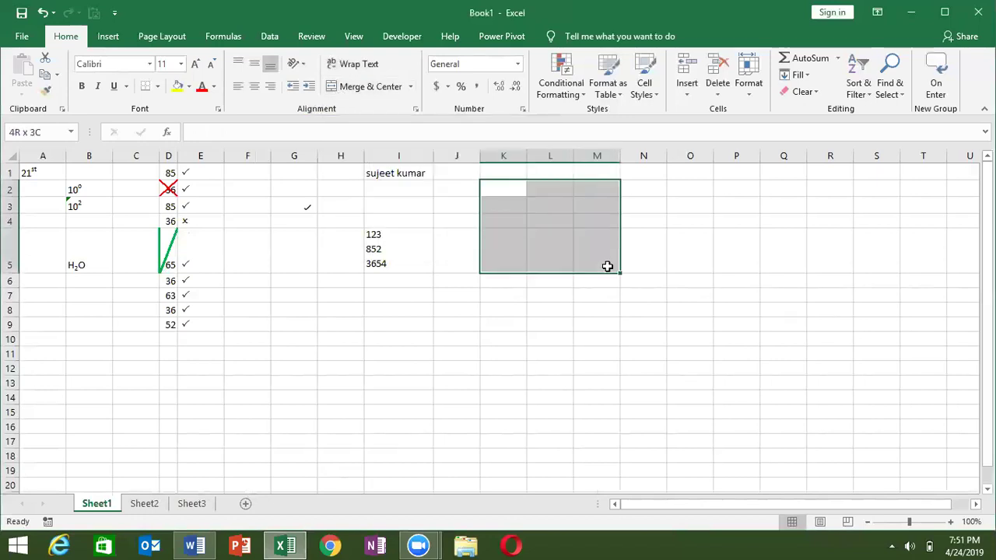
left_click(371, 92)
left_click(412, 89)
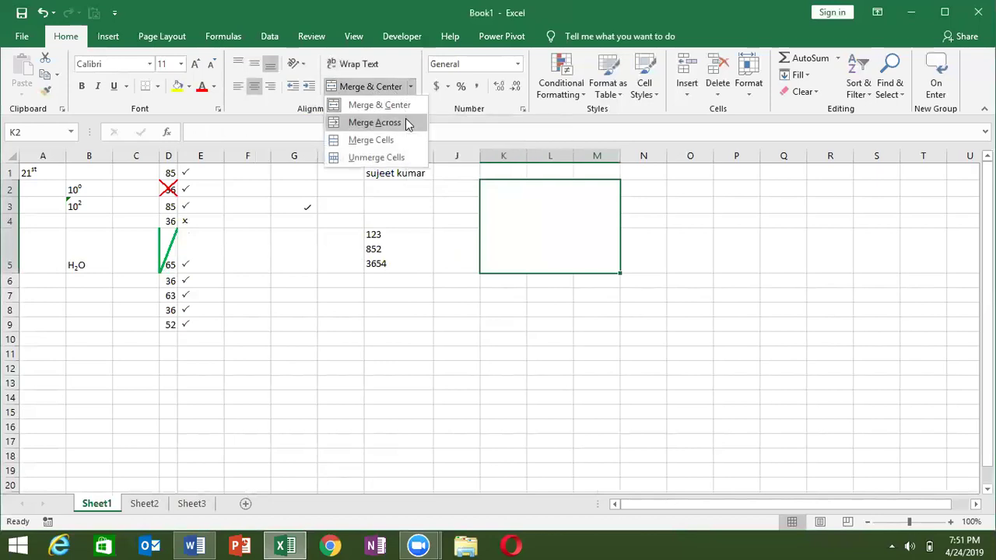
left_click(405, 122)
left_click(522, 197)
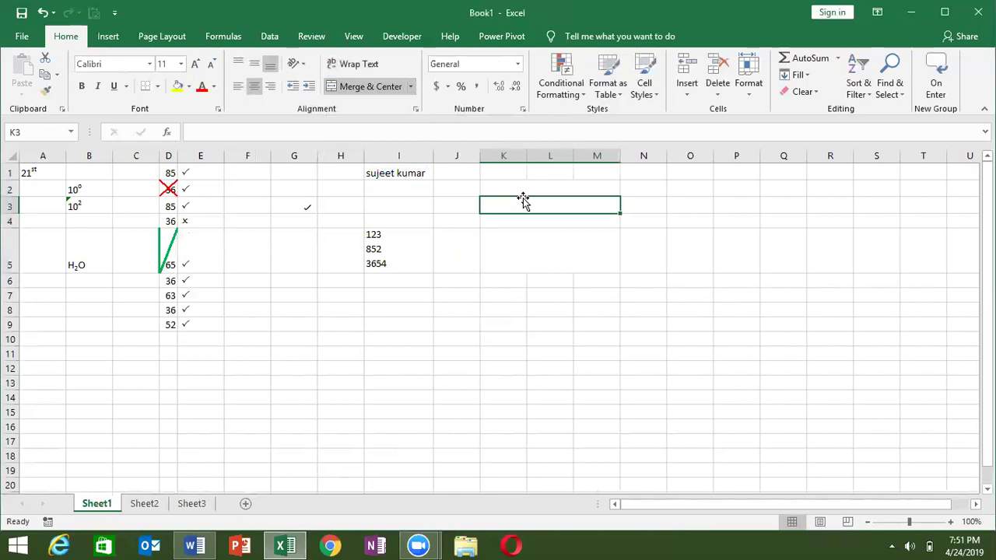
key("Down")
key("Down")
key("Down")
key("Up")
key("Up")
key("Up")
key("Up")
key("Up")
key("Left")
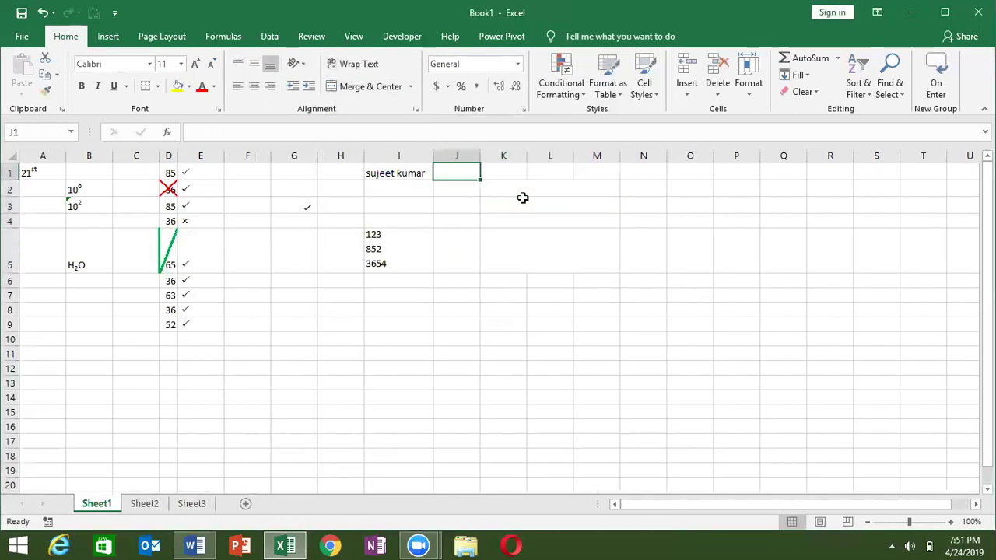
key("Right")
key("Down")
key("Down")
key("Down")
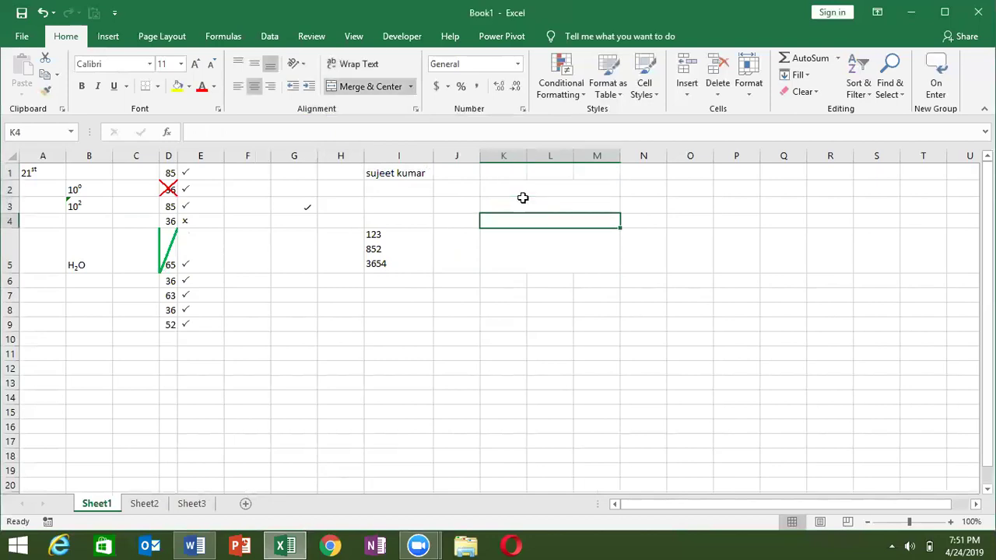
Step: Select H10 and bring up its number format settings
left_click(509, 178)
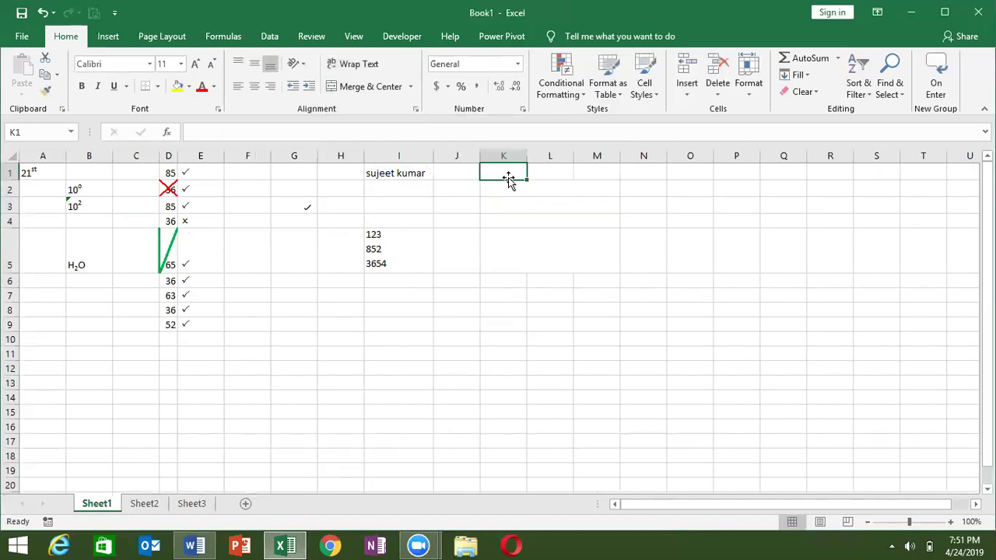
left_click(346, 341)
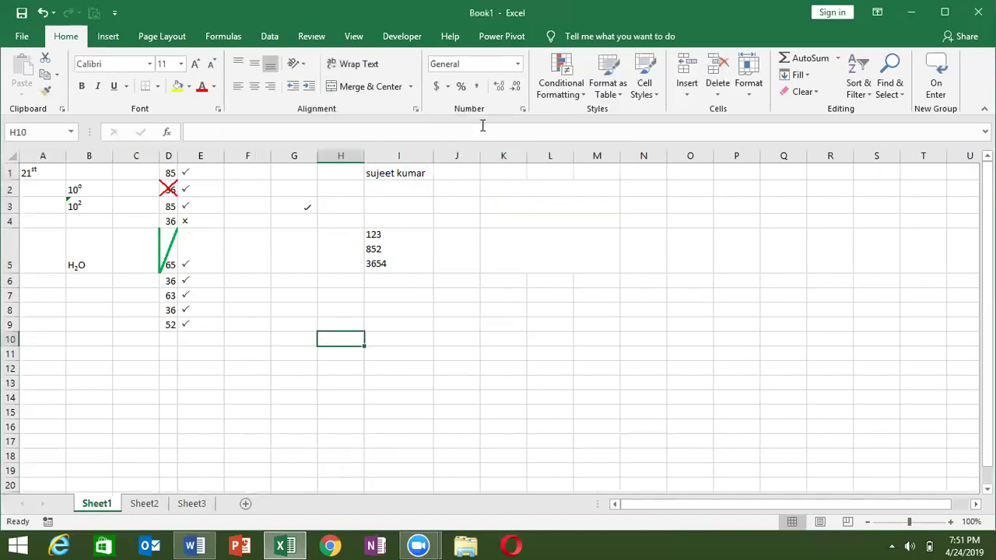
left_click(523, 111)
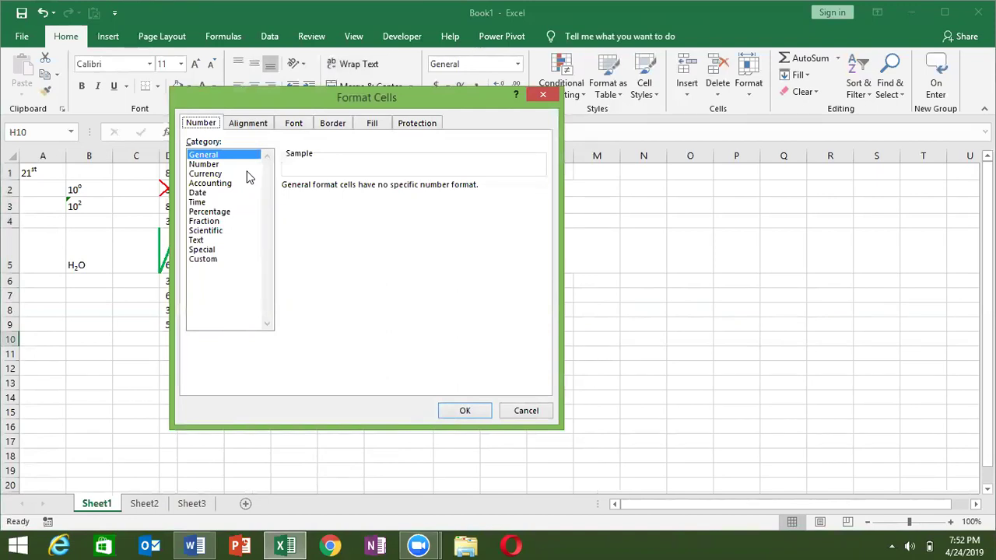
Step: Choose the Number category for H10 and select its 2 decimal places value
left_click(243, 165)
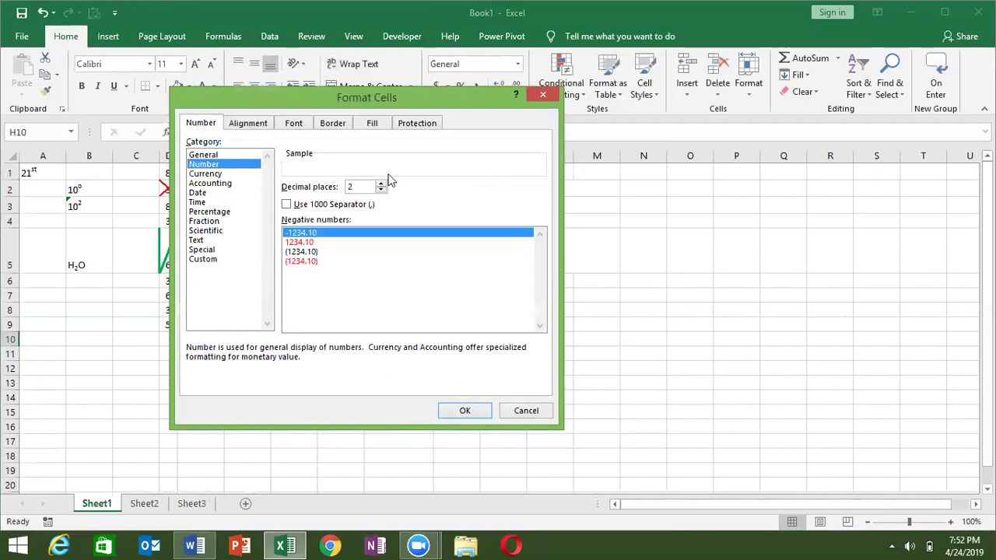
double_click(357, 189)
Step: Try the Currency and Accounting formats, then cancel Format Cells without applying changes
left_click(234, 174)
left_click(334, 205)
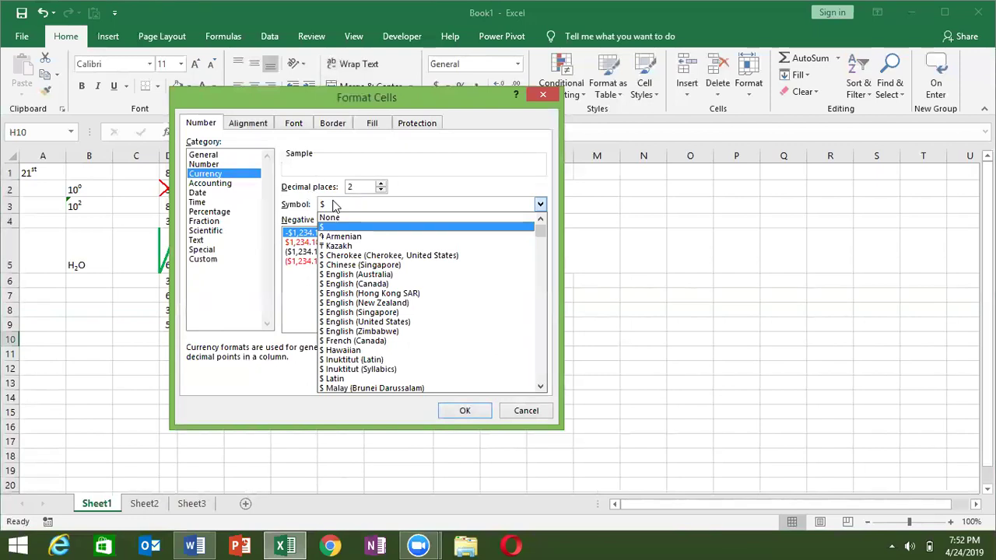
type("inr")
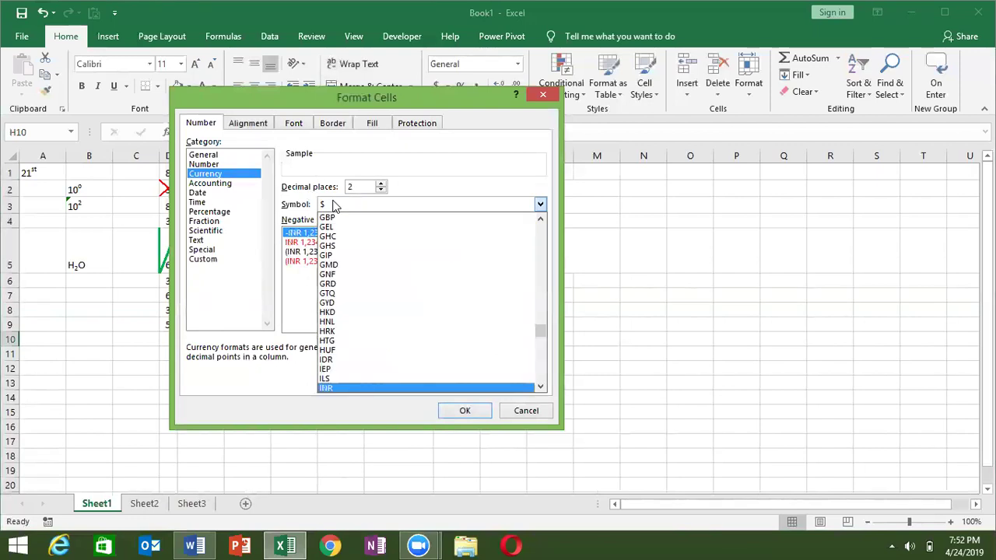
key("Escape")
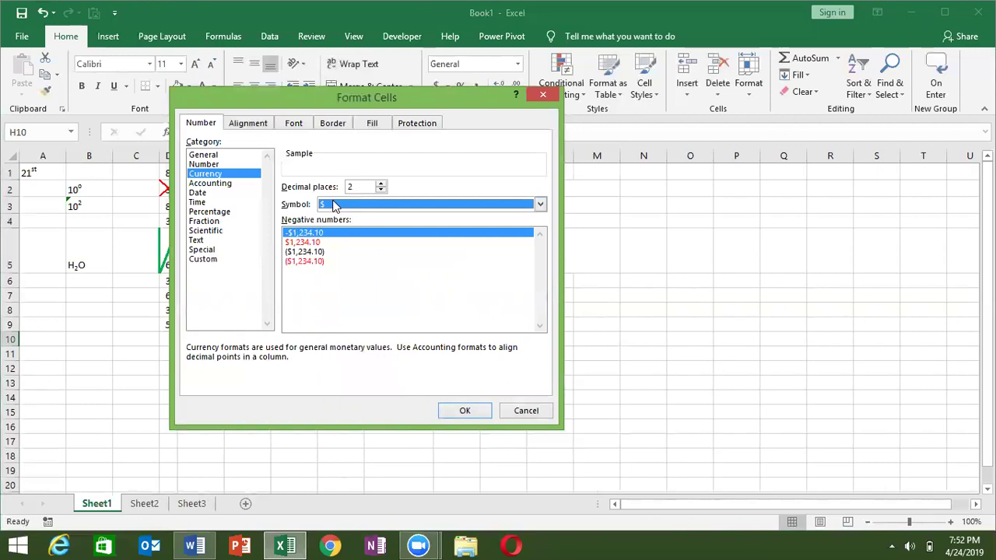
left_click(221, 185)
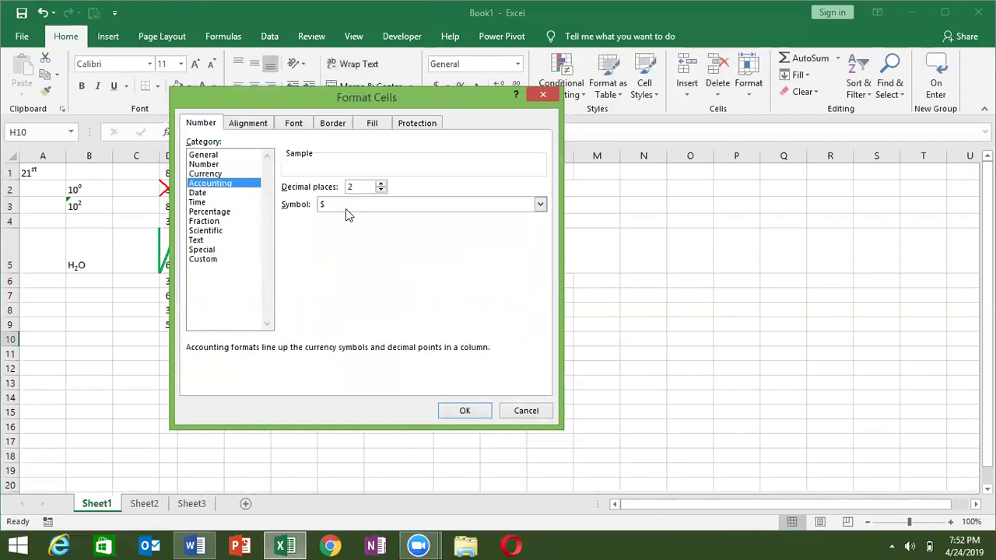
key("Escape")
Step: Move the active cell around Sheet1 with the arrow keys
key("Up")
key("Up")
key("Up")
key("Right")
key("Right")
key("Down")
key("Down")
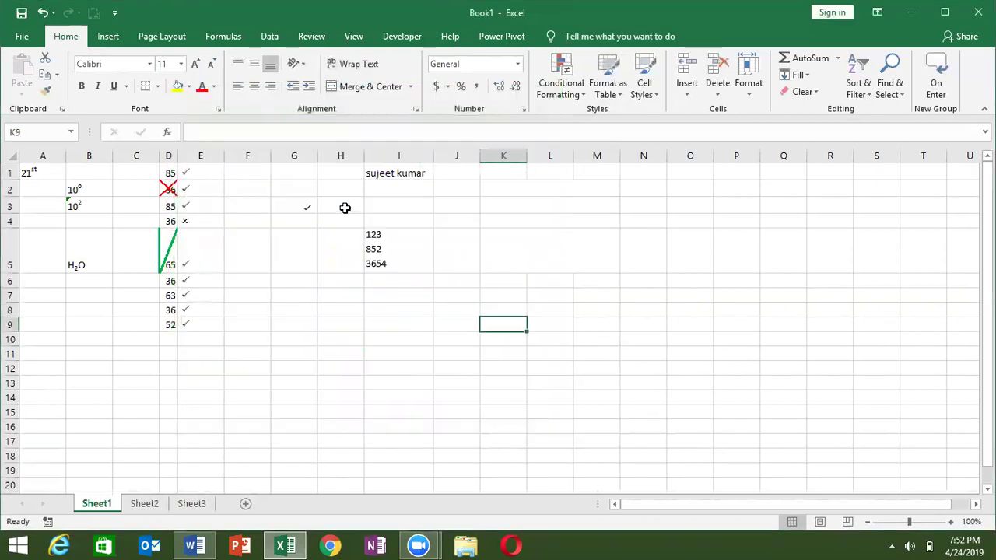
key("Down")
key("Down")
key("Down")
key("Down")
key("Down")
key("Down")
key("Up")
key("Up")
key("Up")
key("Up")
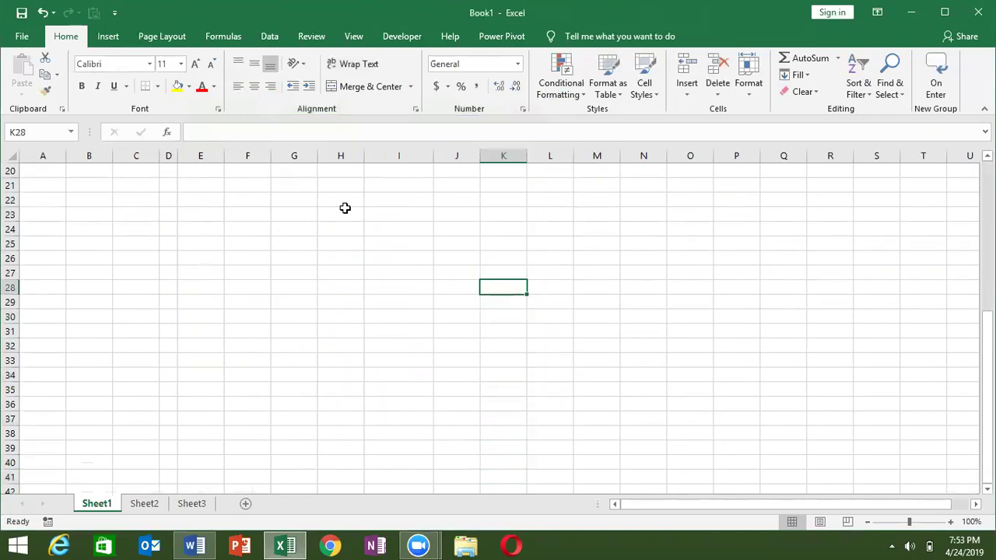
key("Up")
key("Up")
key("Up")
Step: Cancel a stray entry in G20 and switch to Sheet2
key("Left")
key("Left")
key("Left")
key("Left")
key("Down")
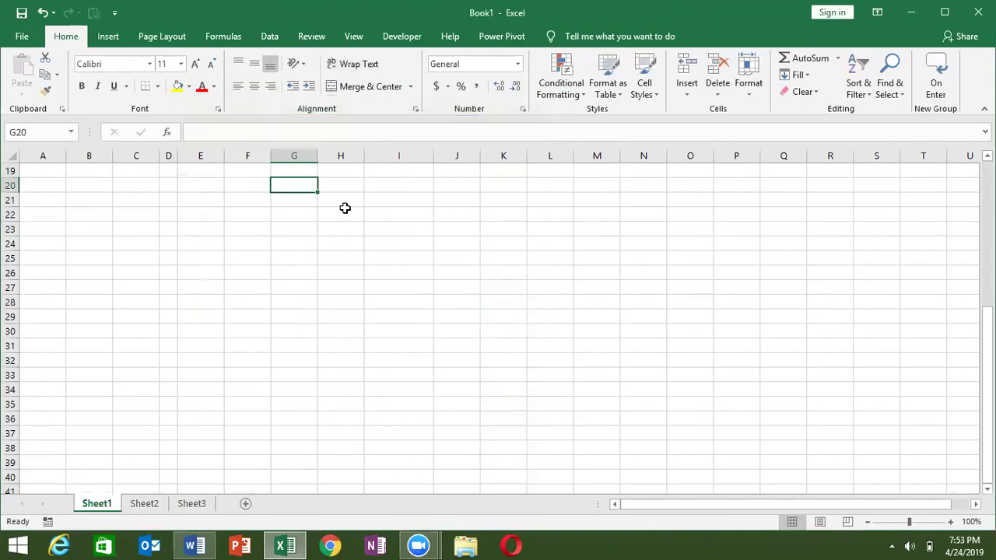
type("8")
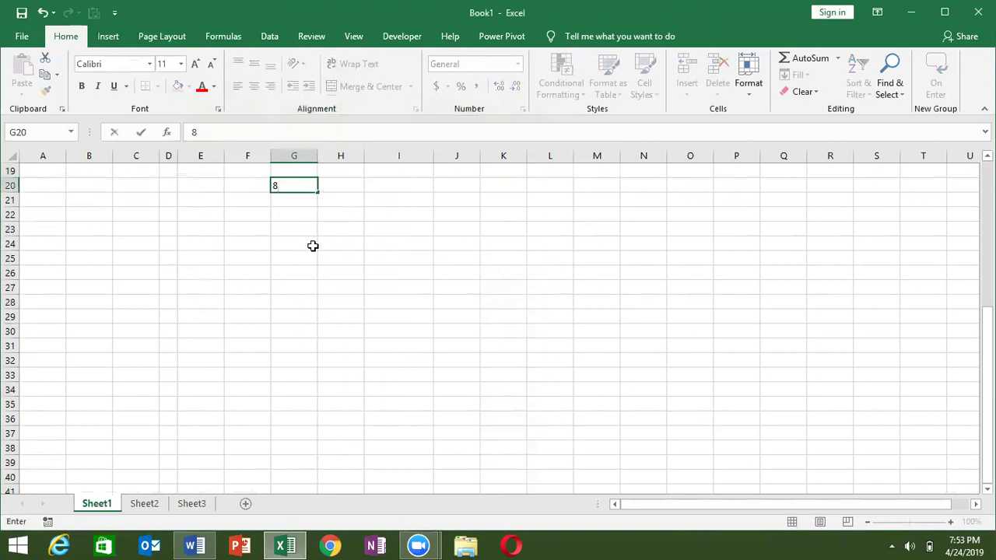
key("Escape")
left_click(146, 505)
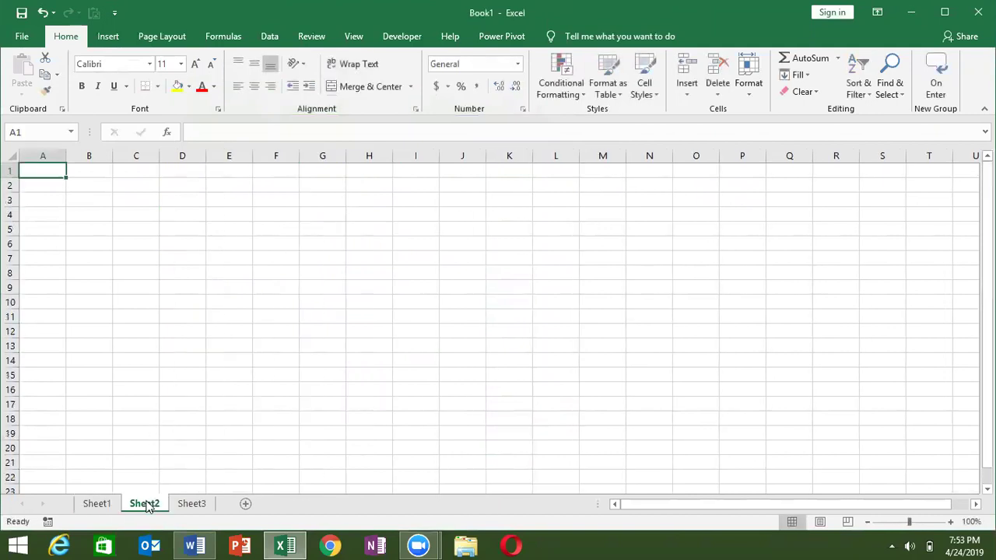
Step: Enter =RANDBETWEEN(10,99) in cell A1
type("=")
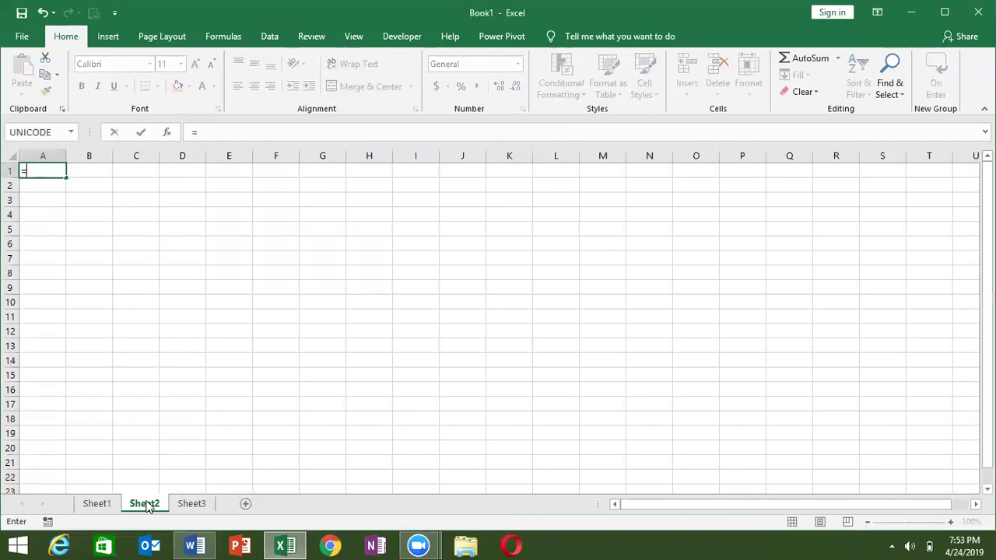
type("rab")
key("BackSpace")
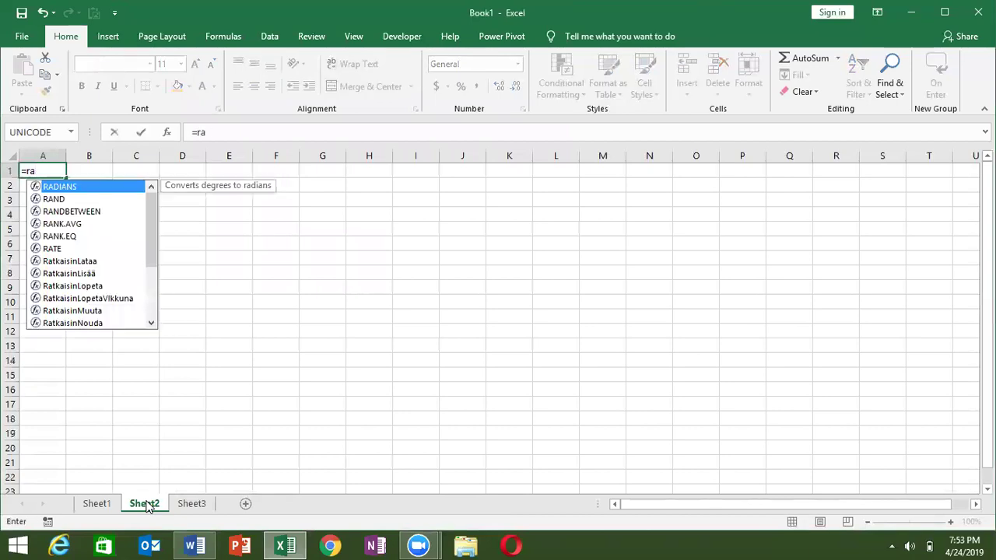
type("n")
key("Down")
key("Tab")
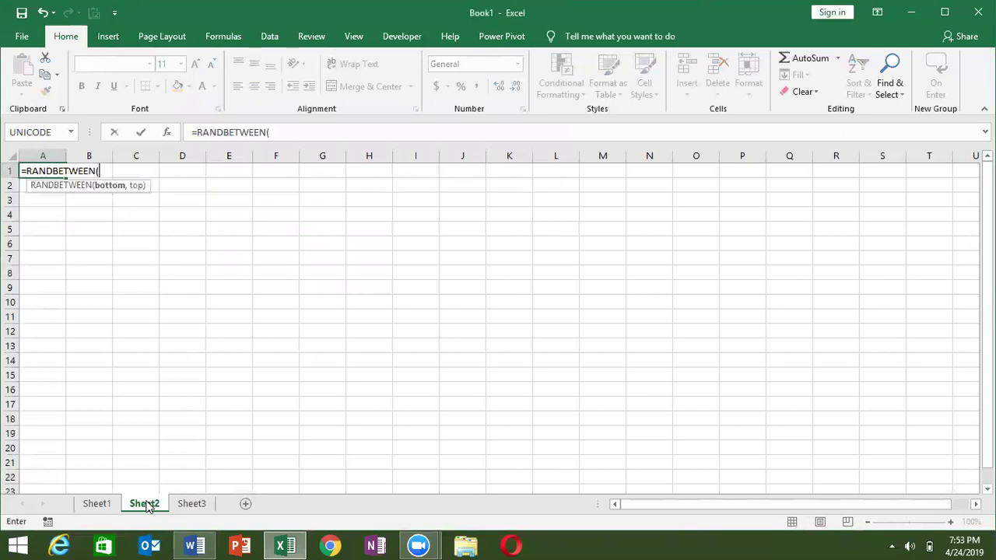
type("10,99")
key("Return")
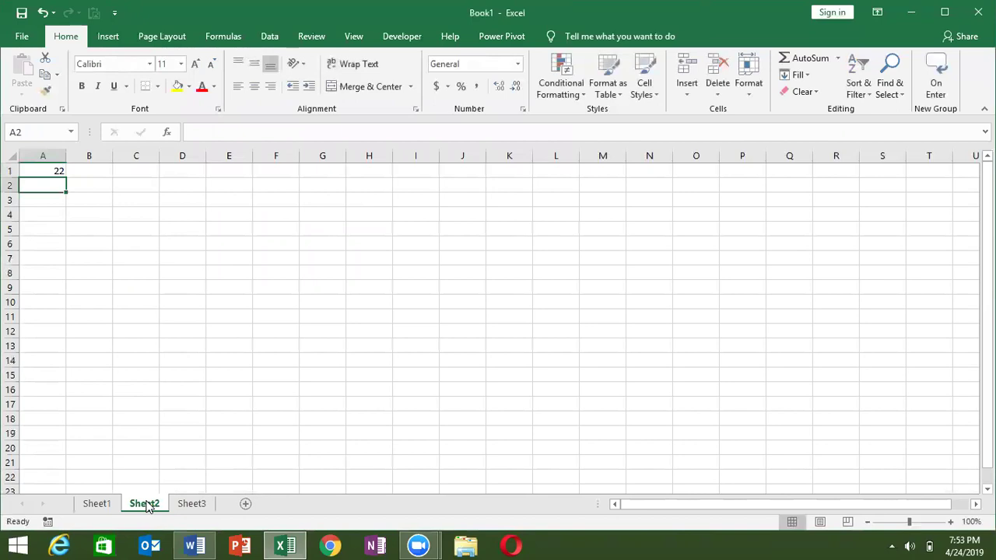
Step: Fill the RANDBETWEEN formula across the range A1:H12
key("Up")
key("shift+Right")
key("shift+Right")
key("shift+Right")
key("shift+Right")
key("shift+Right")
key("shift+Right")
key("shift+Right")
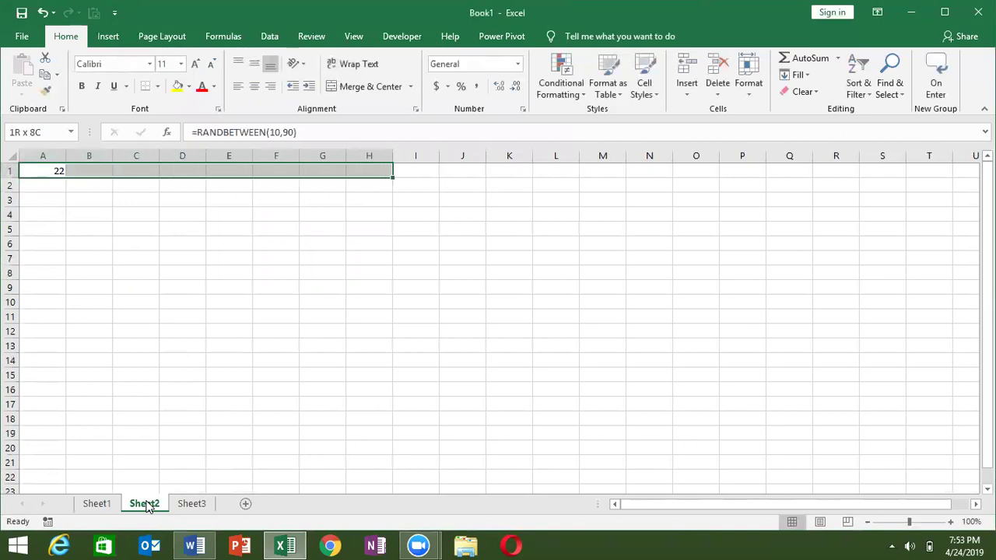
key("shift+Down")
key("shift+Down")
key("shift+Down")
key("shift+Down")
key("shift+Down")
key("shift+Down")
key("shift+Down")
key("shift+Down")
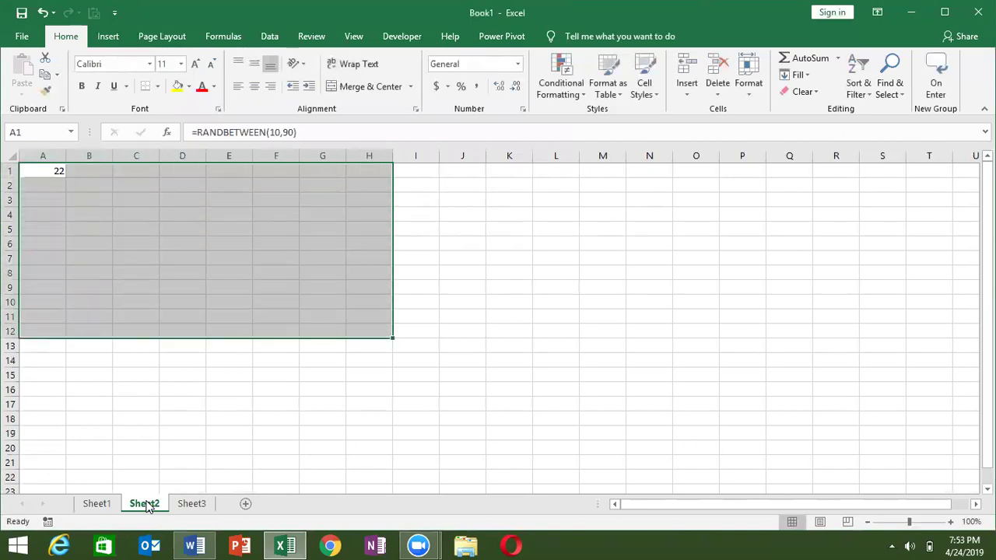
key("ctrl+d")
key("ctrl+r")
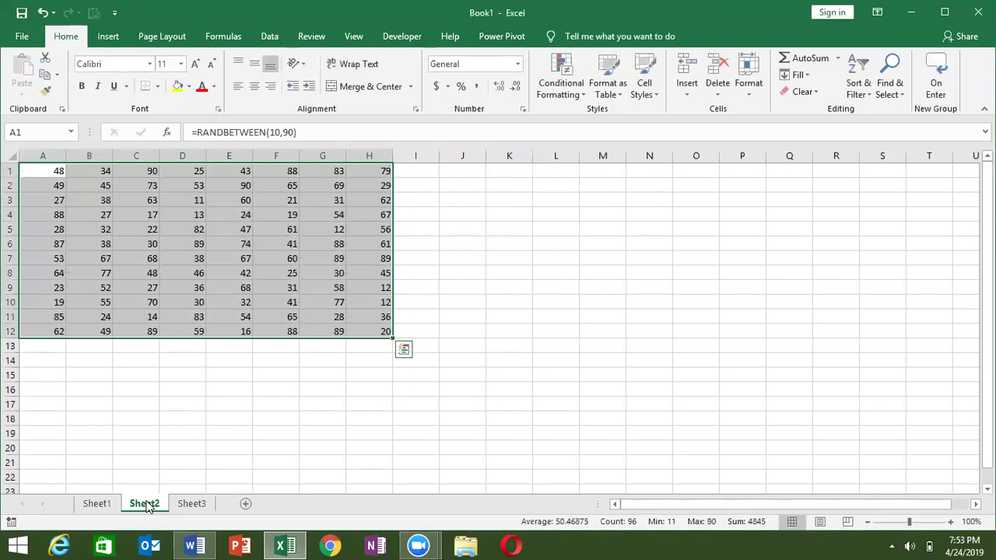
Step: Type 0 into cells A4, E5 and E8
key("Down")
key("Down")
key("Down")
type("0")
key("Return")
key("Right")
key("Right")
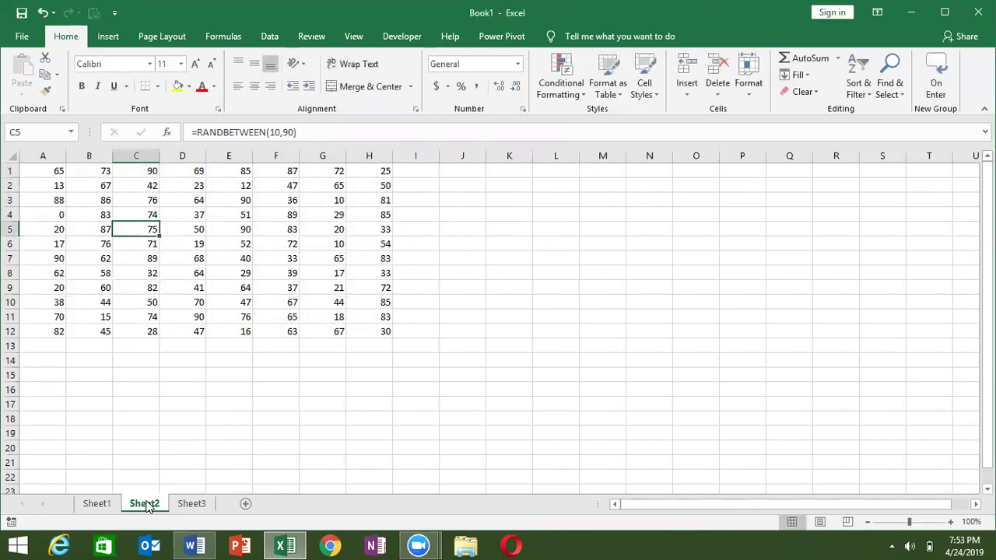
key("Right")
key("Right")
type("0")
key("Return")
key("Down")
key("Down")
type("0")
key("Right")
Step: Select the whole number grid starting from A1
key("ctrl+Up")
key("ctrl+Left")
key("ctrl+shift+Right")
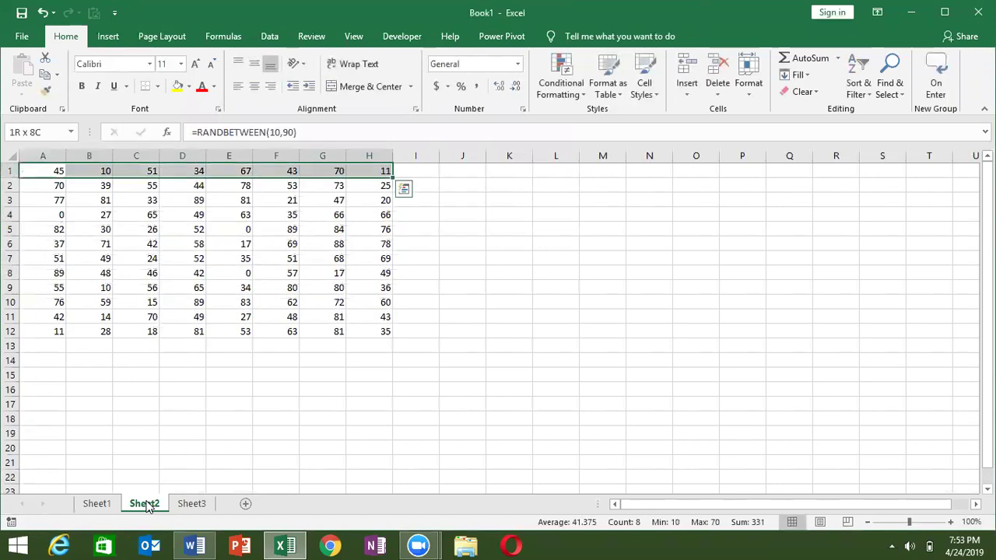
key("ctrl+shift+Down")
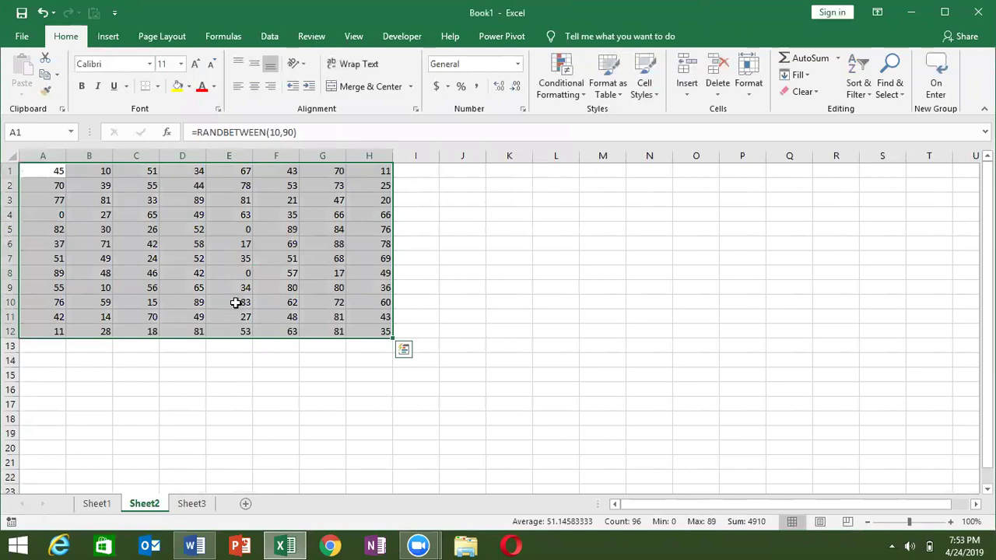
Step: Format the grid as Accounting with symbol None and 0 decimals, then minimise Excel
right_click(236, 301)
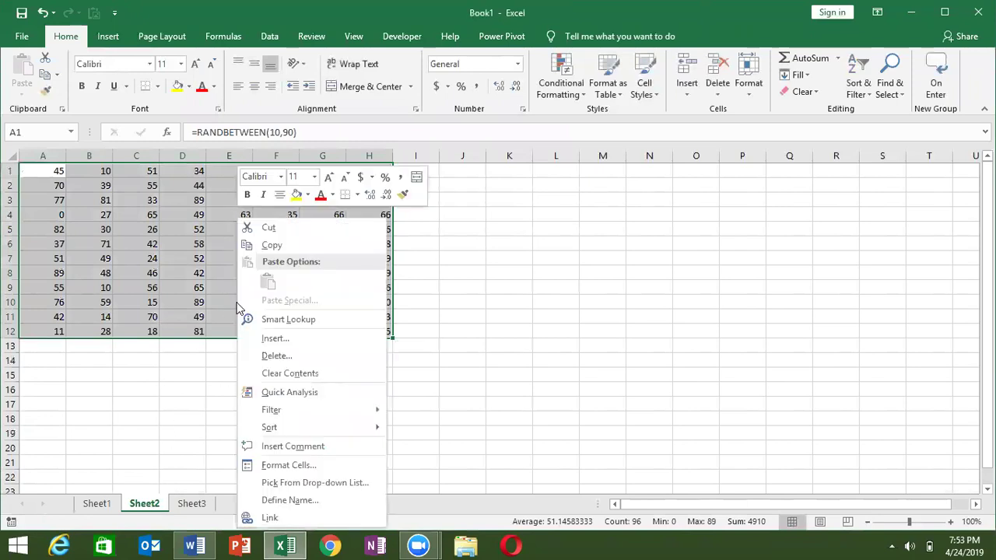
left_click(286, 465)
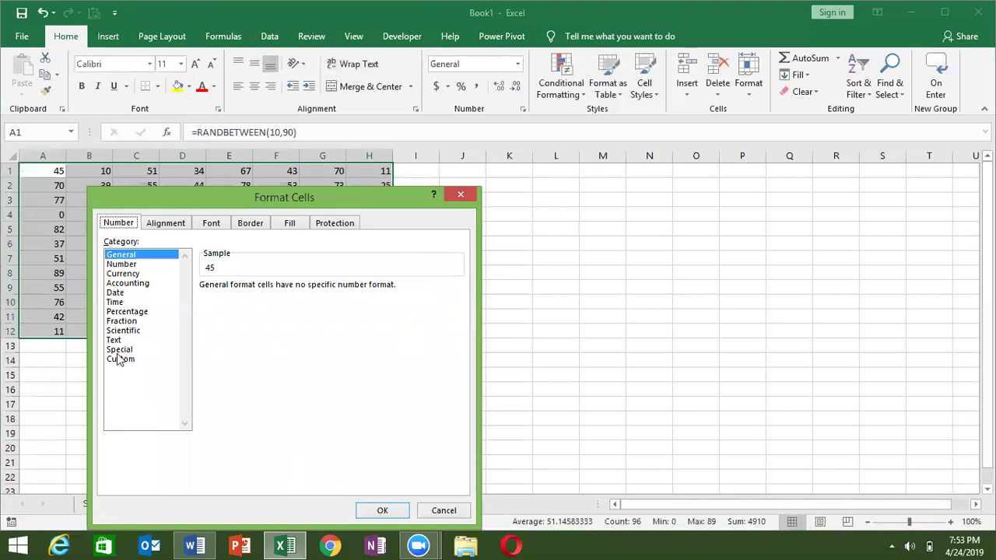
left_click(125, 283)
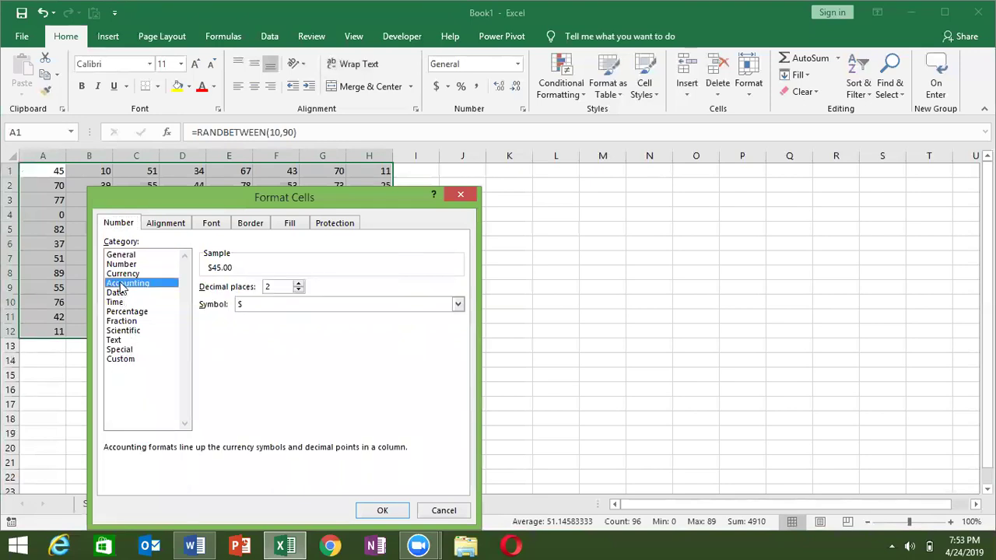
left_click(255, 304)
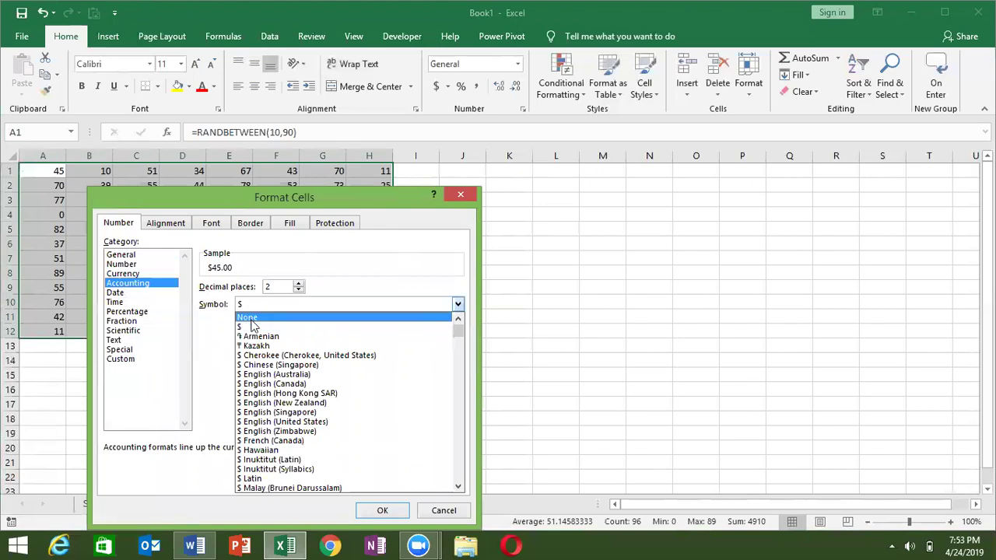
left_click(248, 318)
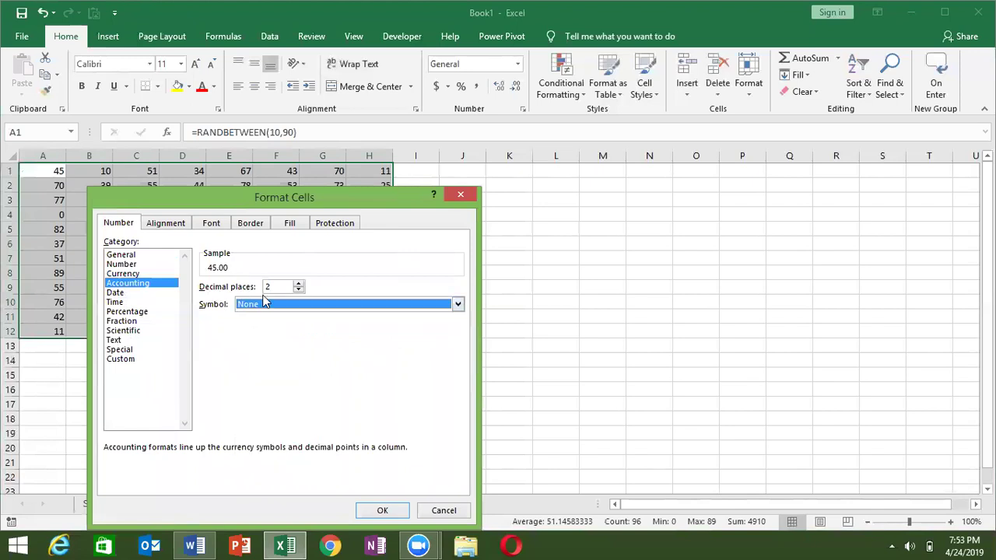
left_click(268, 286)
type("0")
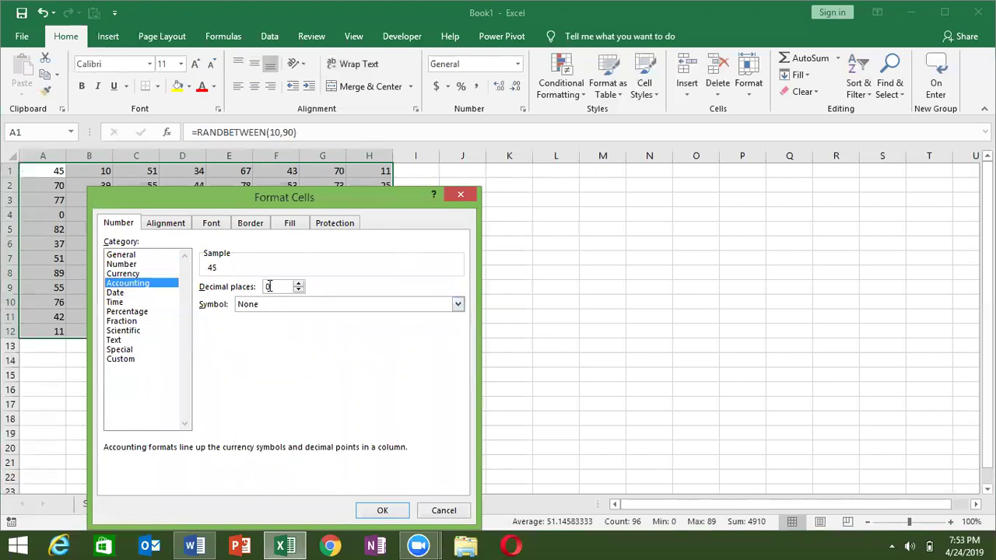
left_click(382, 510)
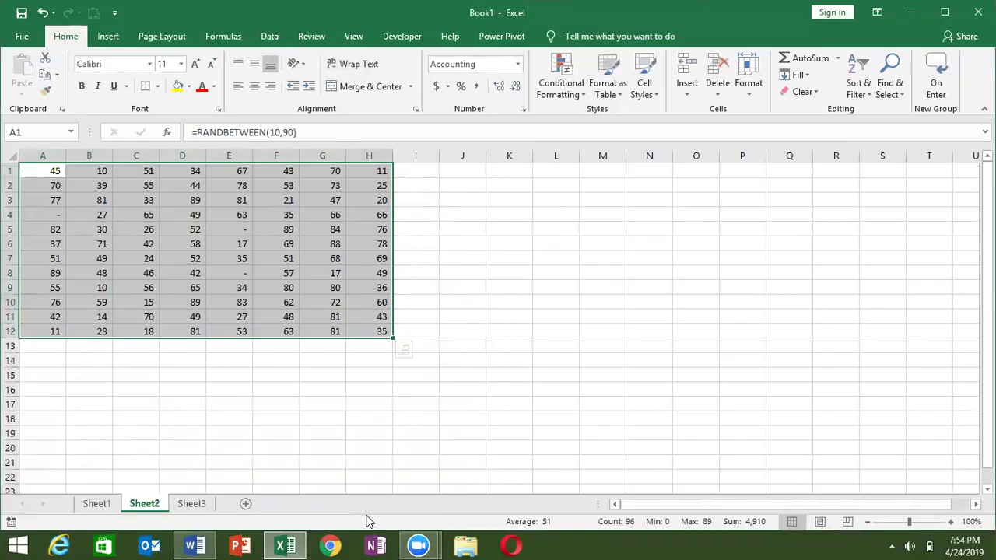
key("super+d")
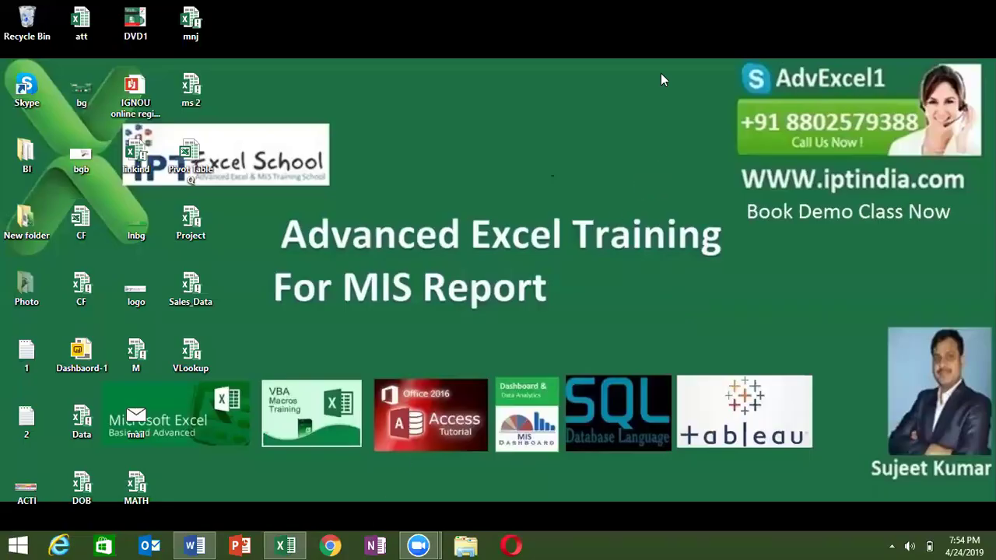